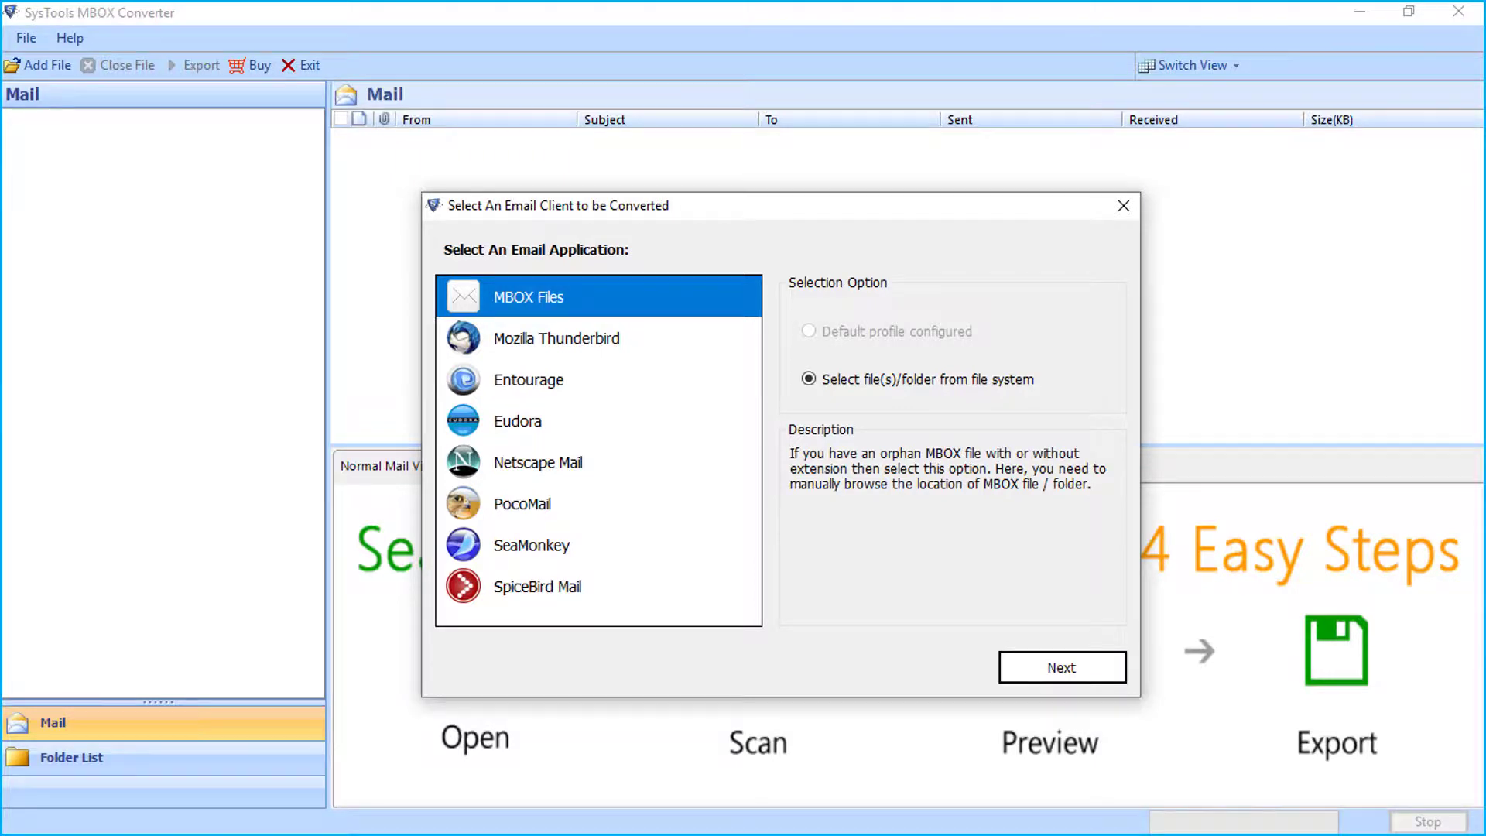
Step: Browse the other email source types, then return to MBOX Files and proceed to path selection
key(Down)
key(Down)
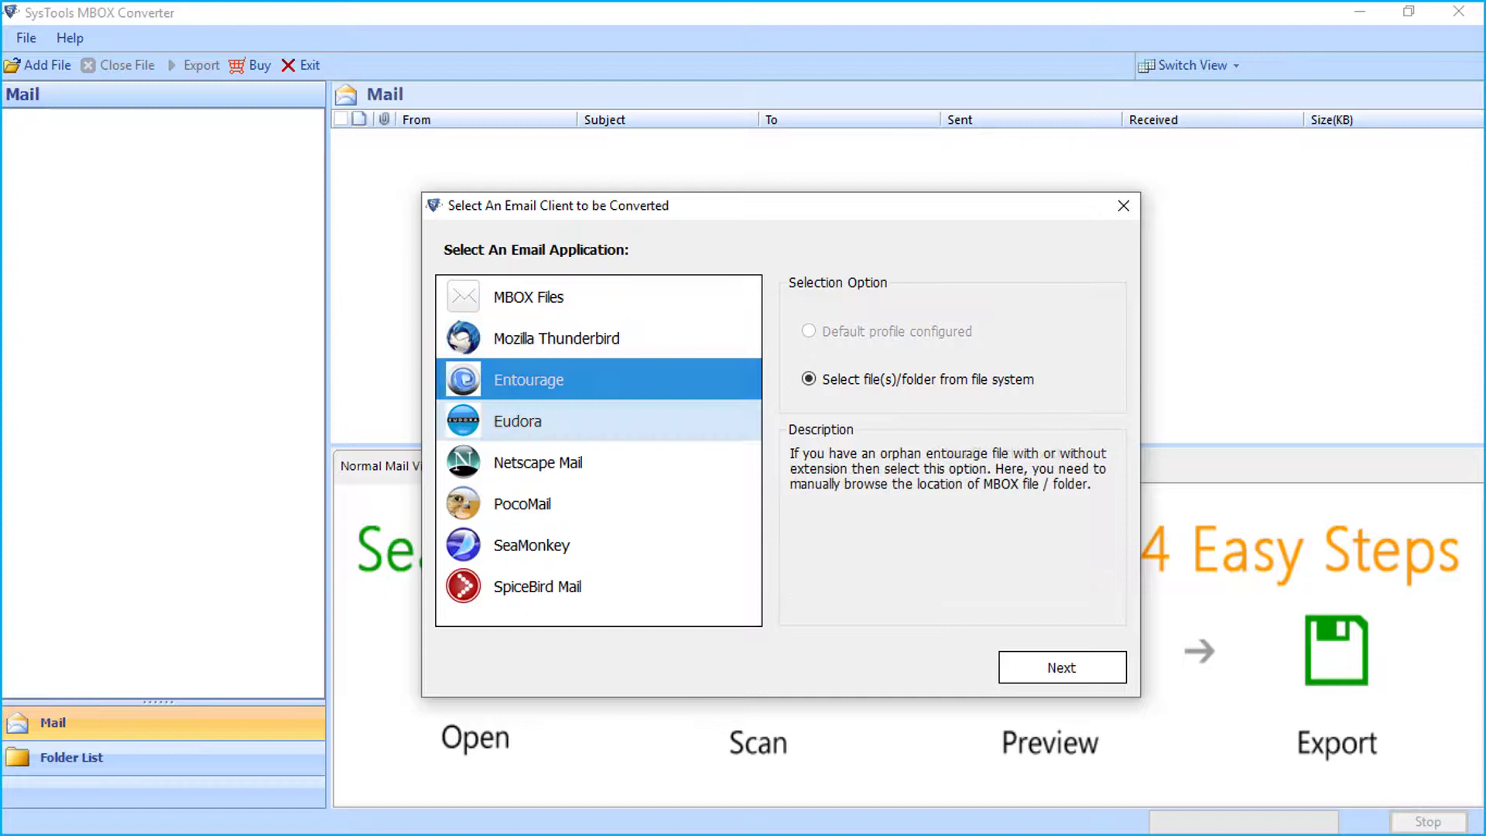
key(Down)
key(Down)
key(Down)
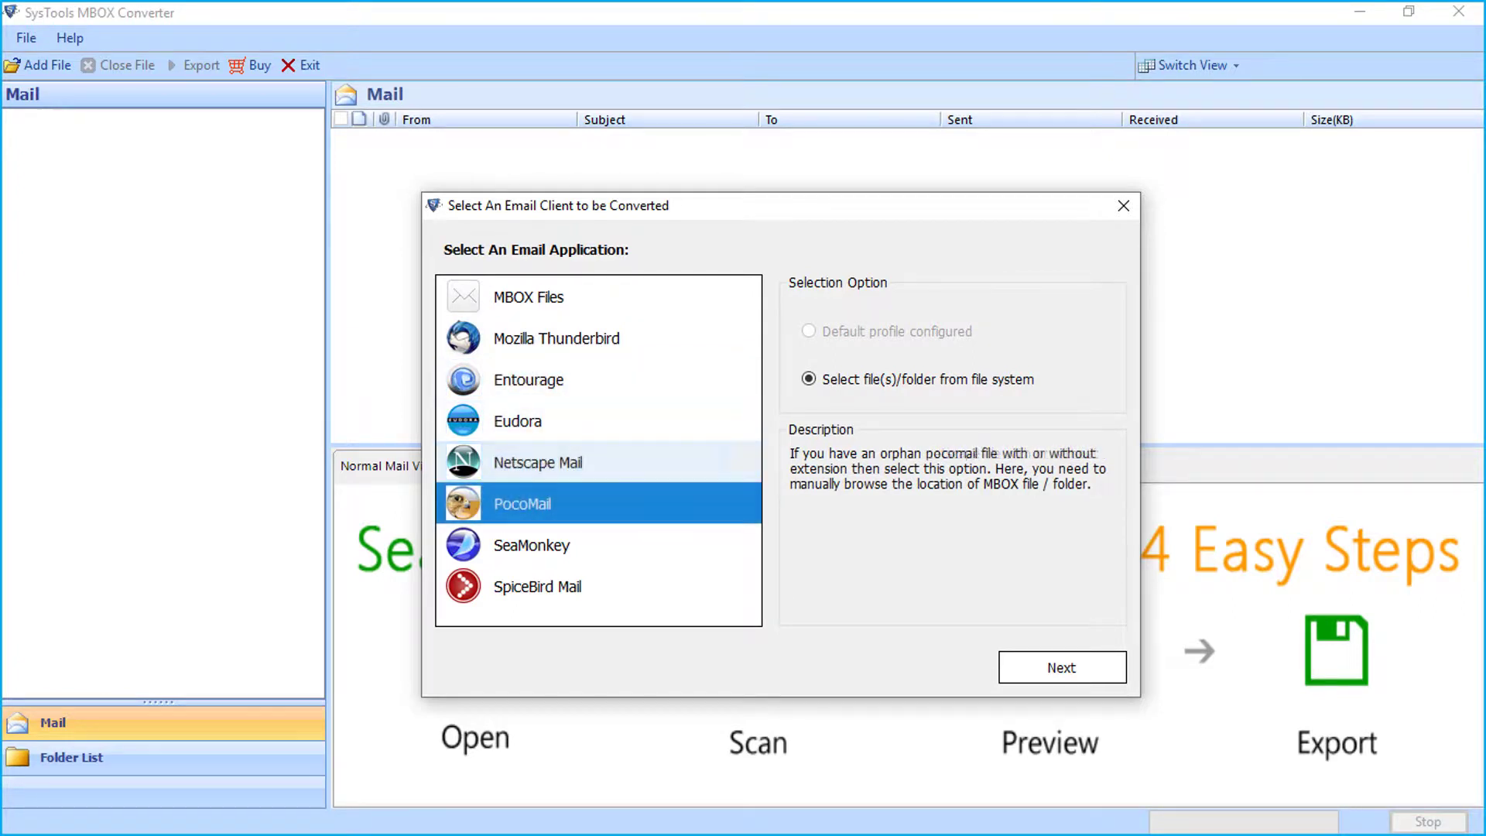
key(Down)
key(Down)
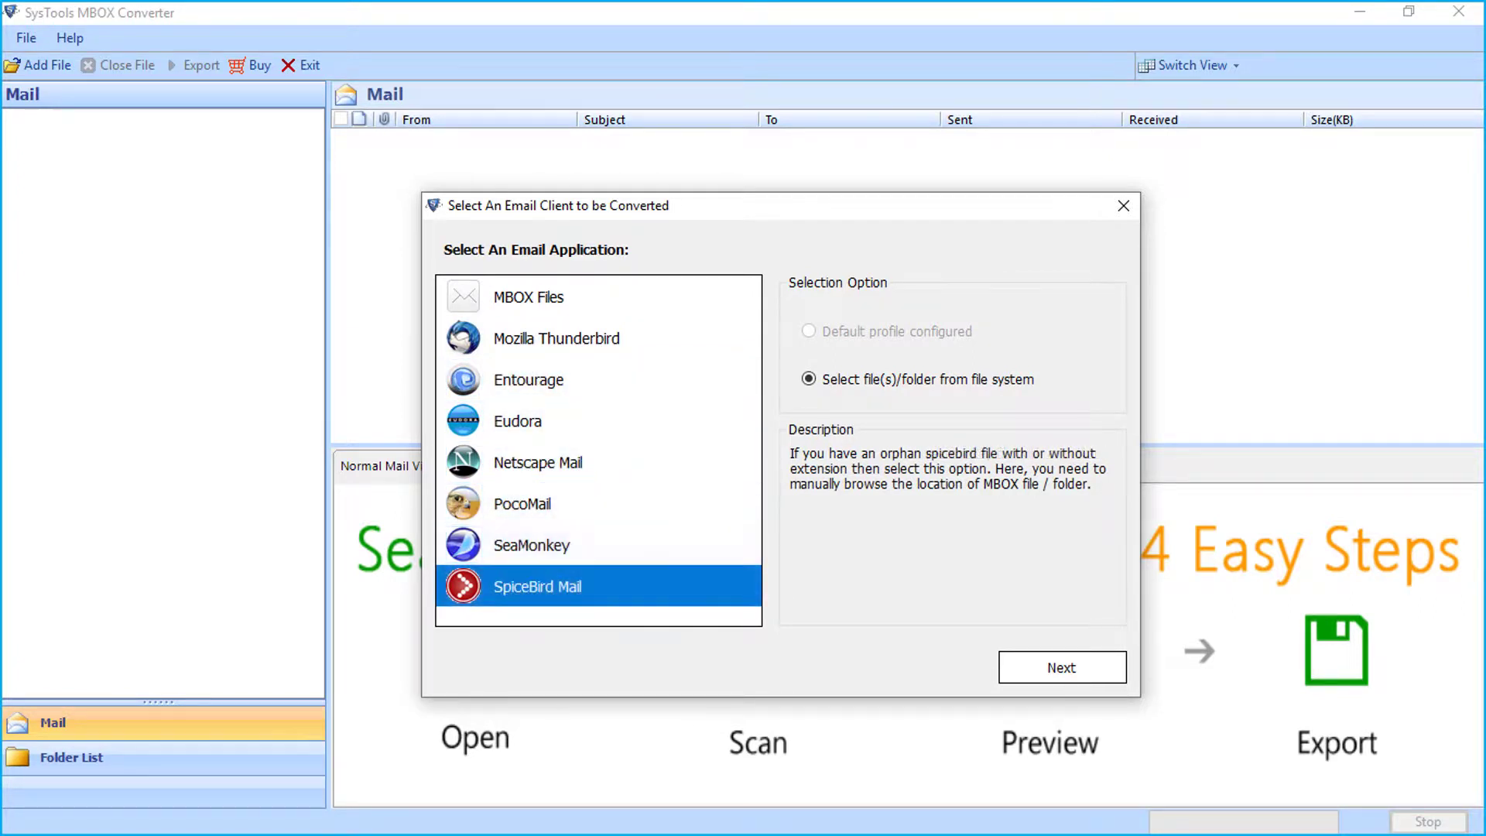
key(Home)
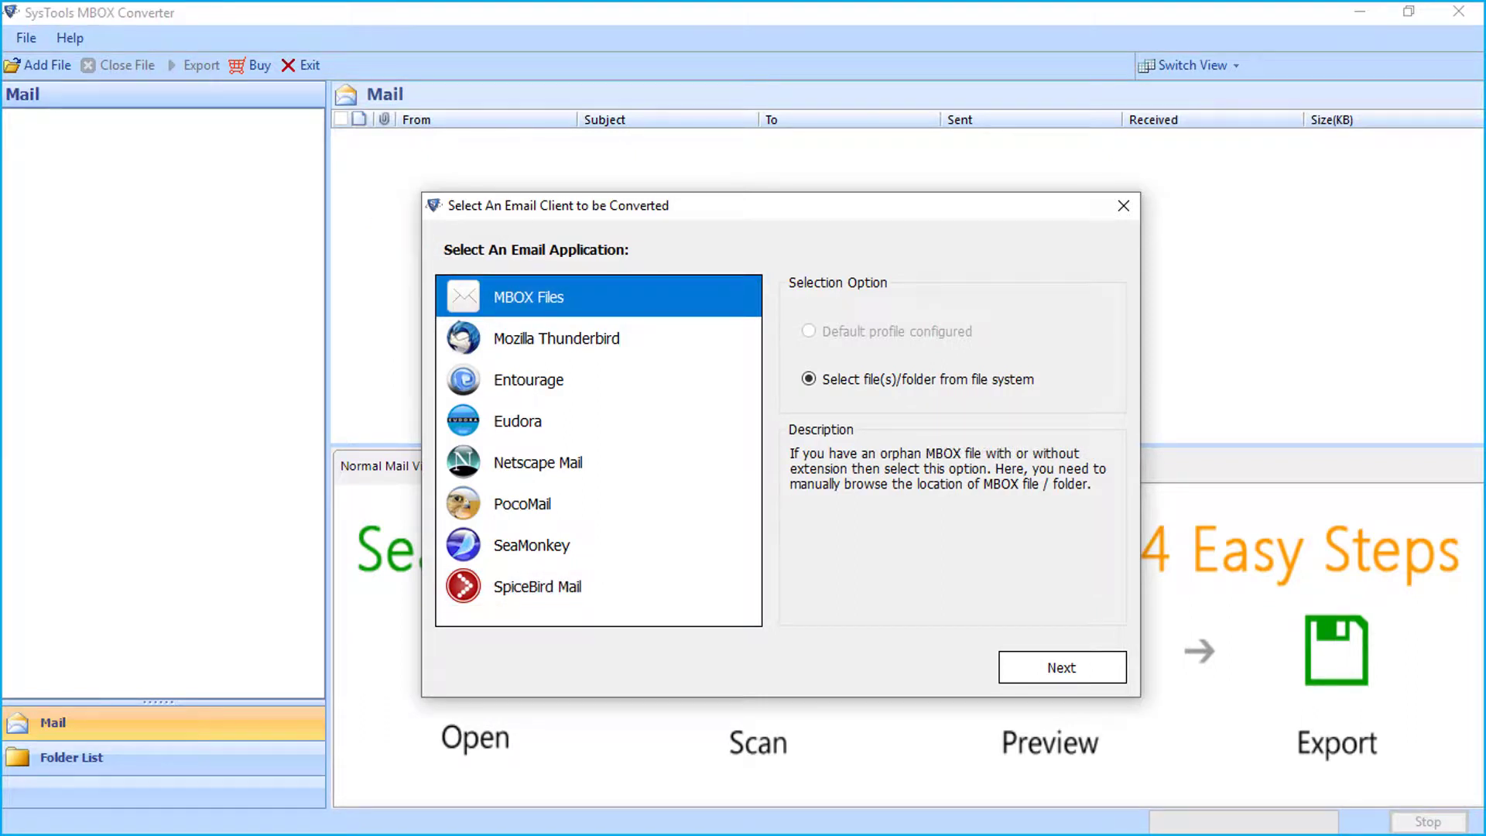
key(Return)
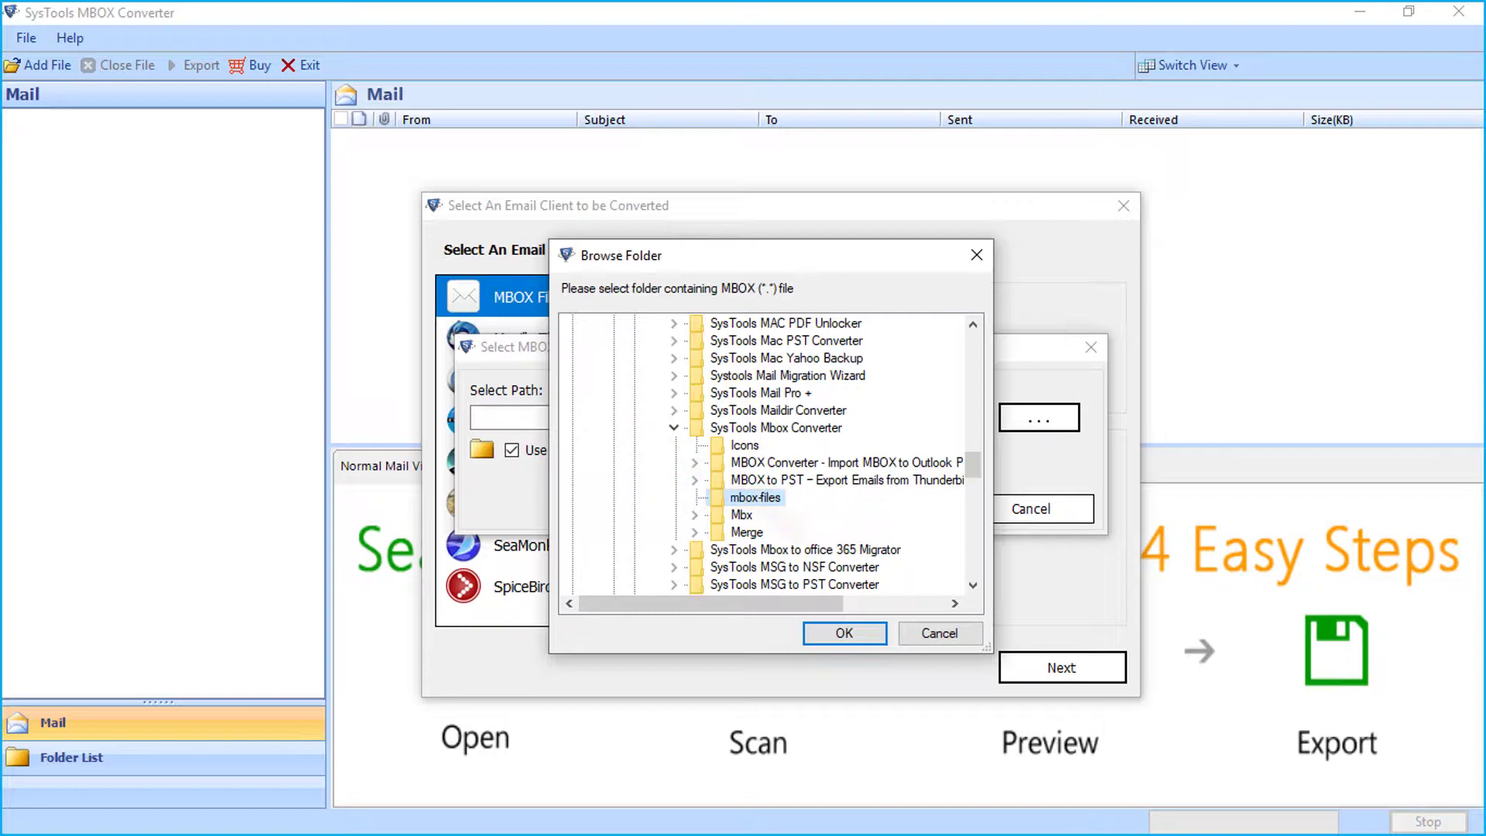
Step: Confirm mbox-files as the source folder and scan its eleven mailboxes
key(Return)
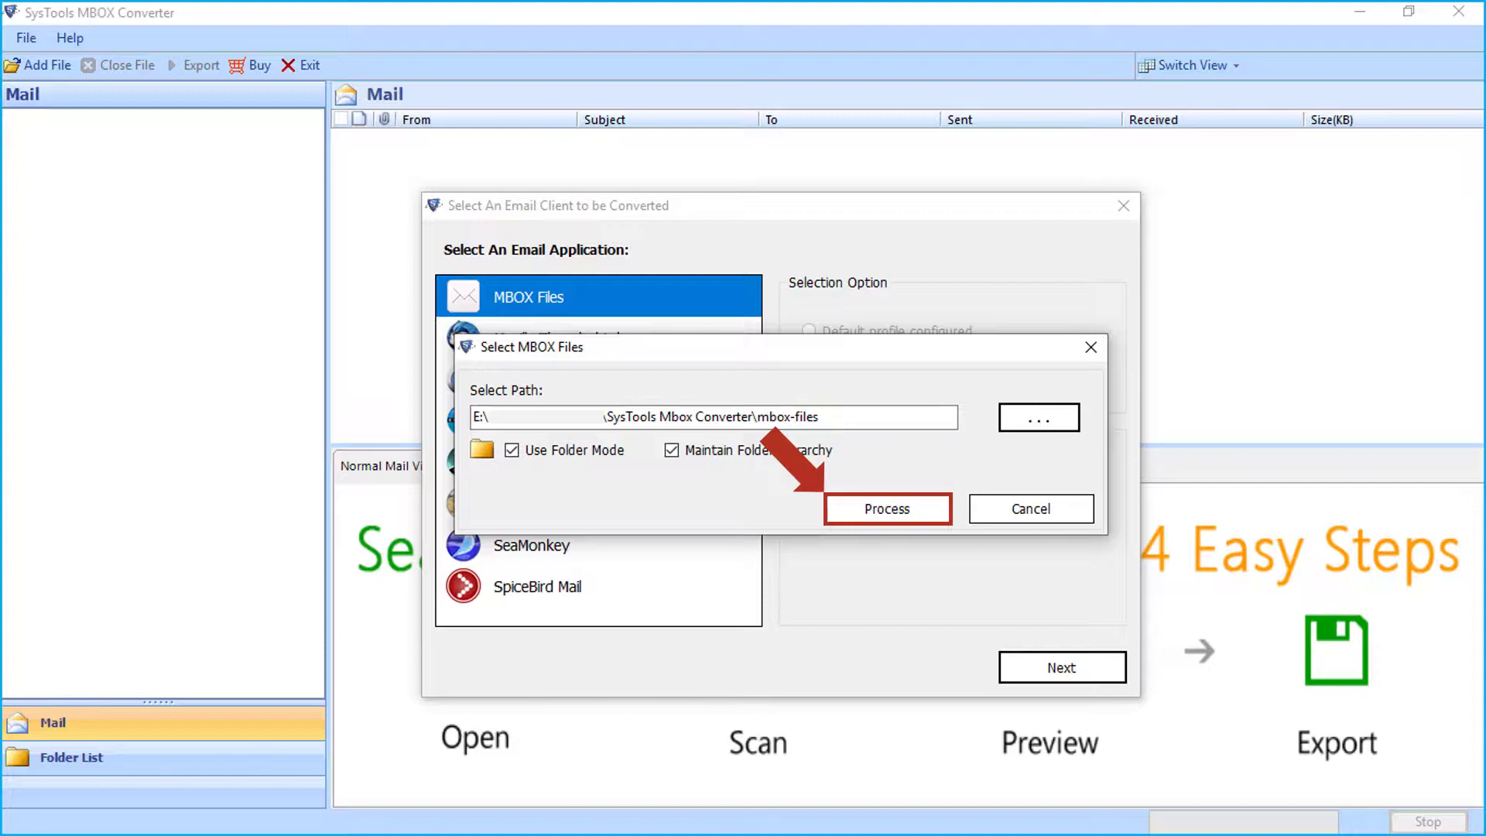
key(Return)
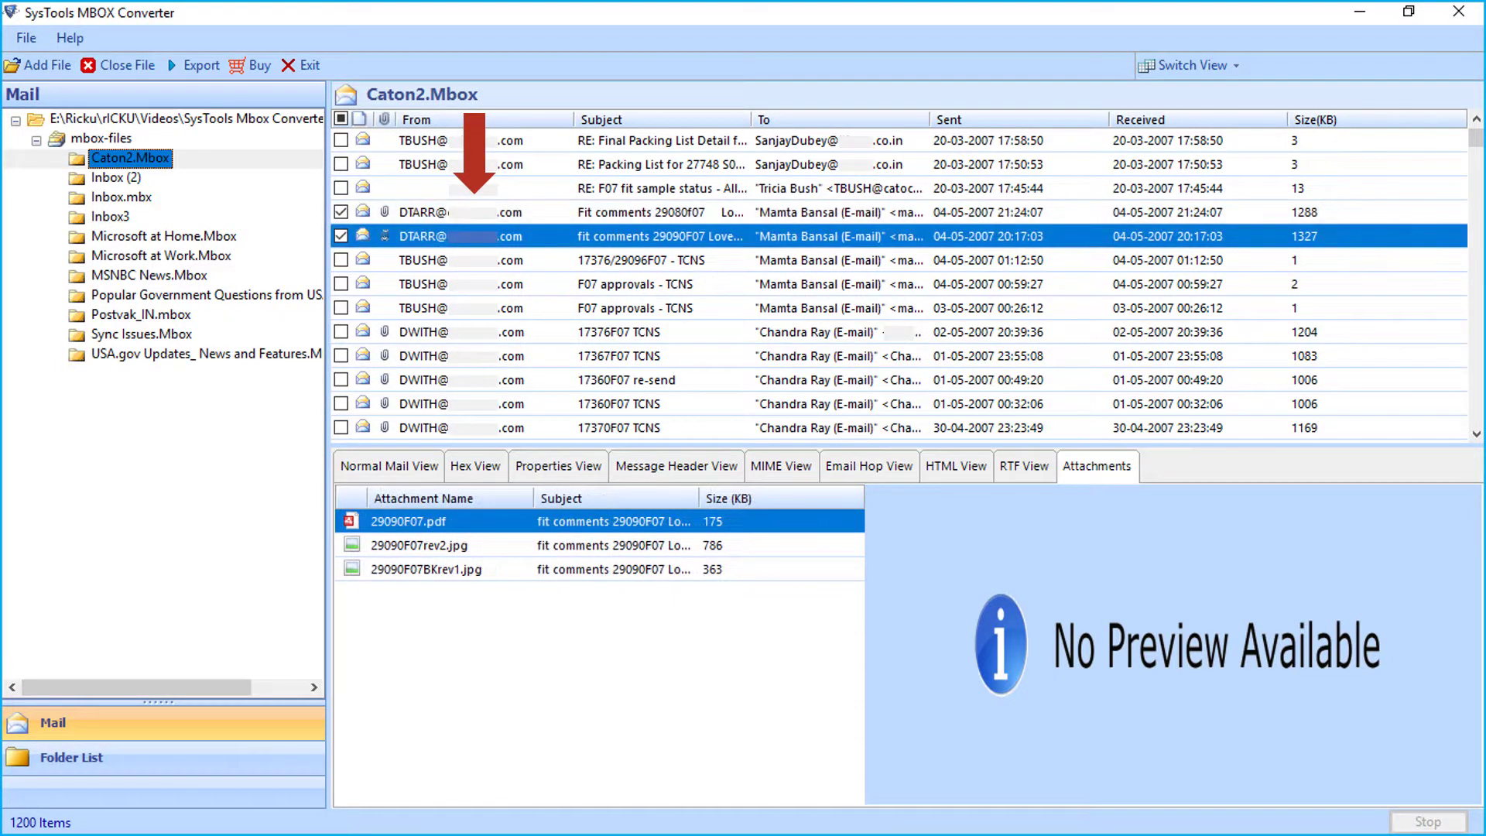
Step: Tick two Caton2.Mbox messages and choose Export from their context menu
key(Down)
key(space)
key(Down)
key(space)
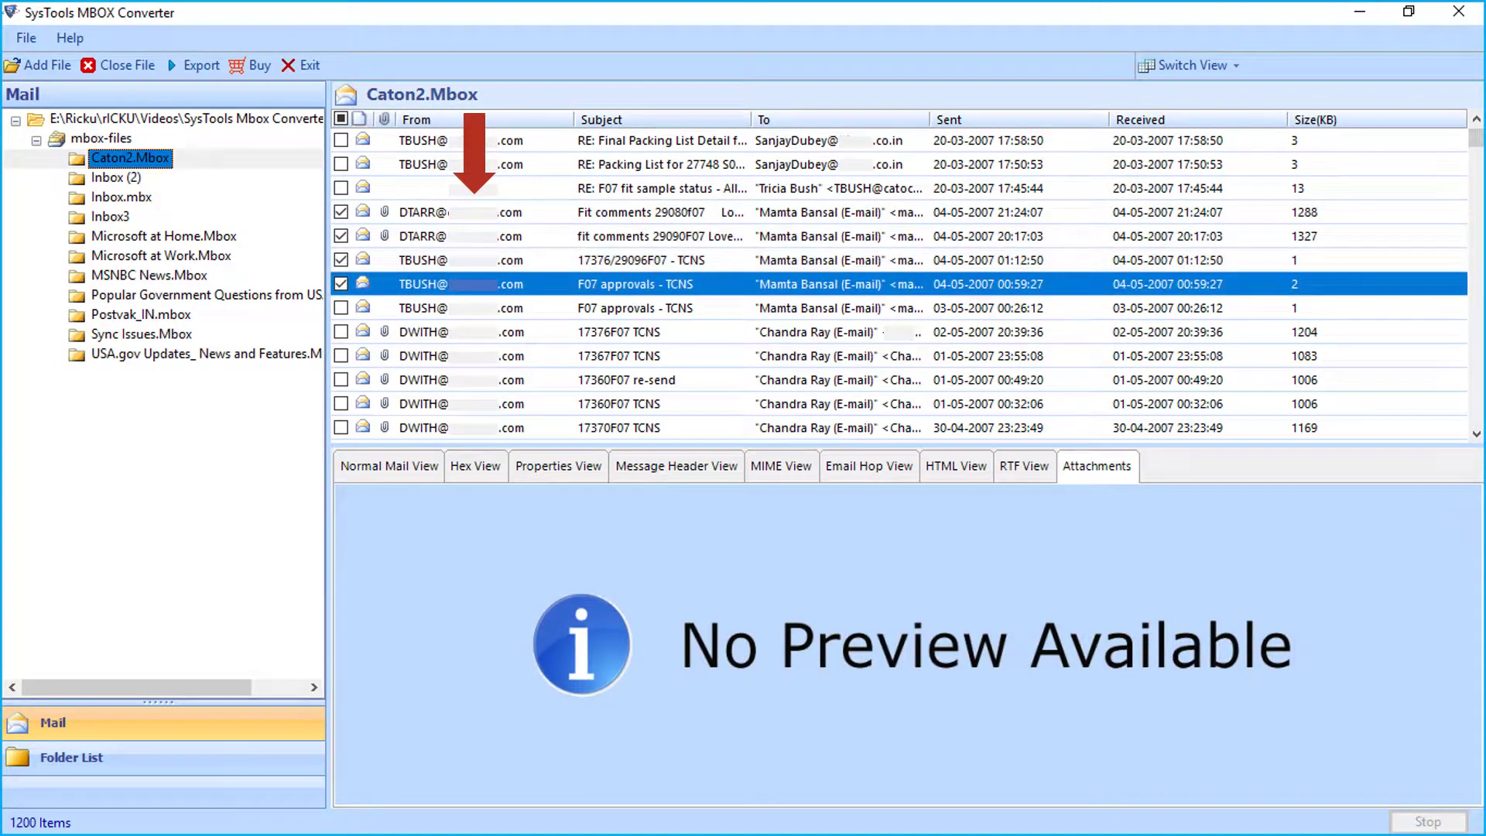
key(shift+F10)
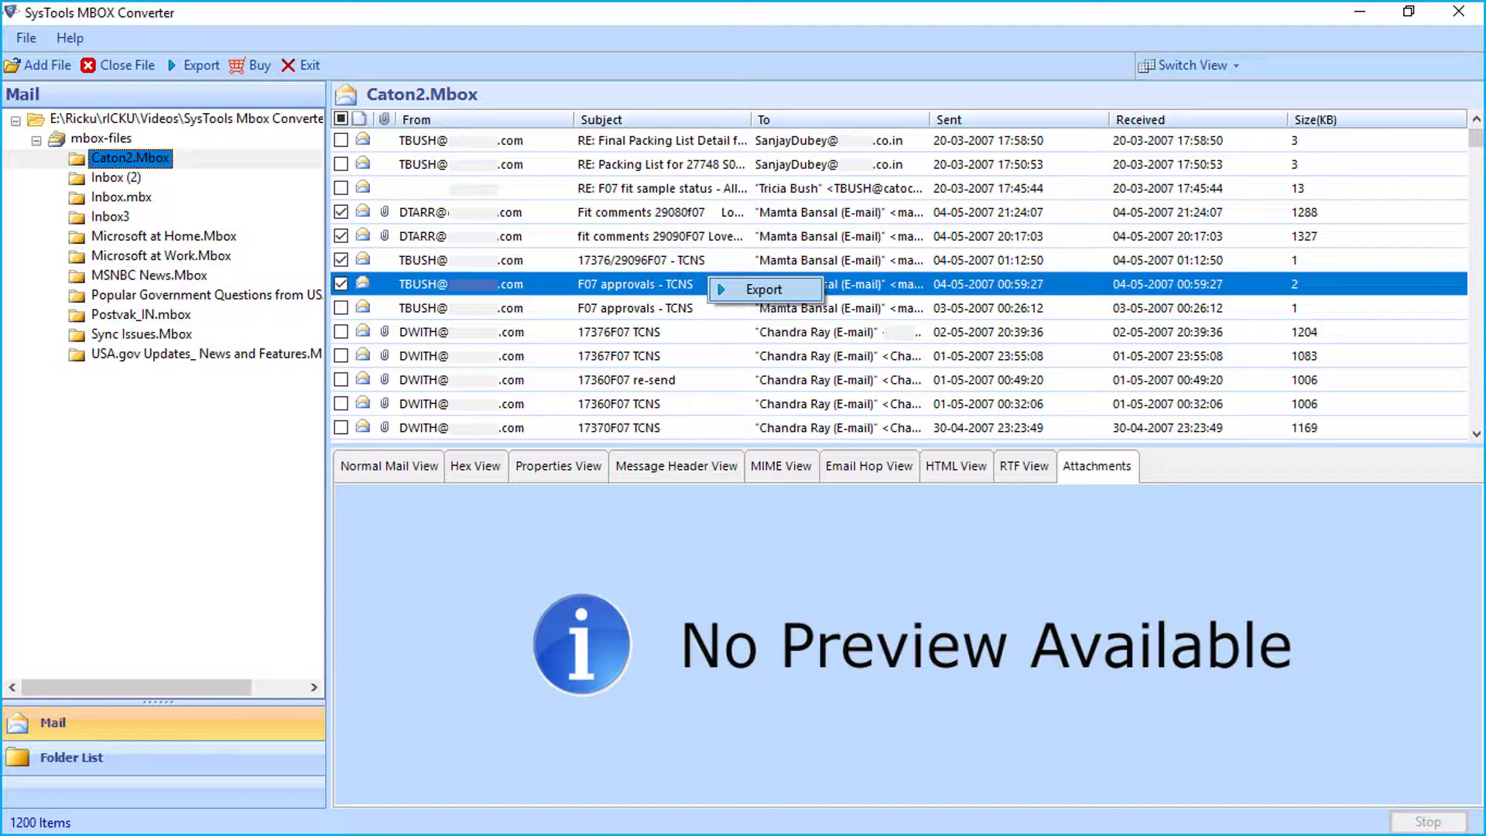
key(Return)
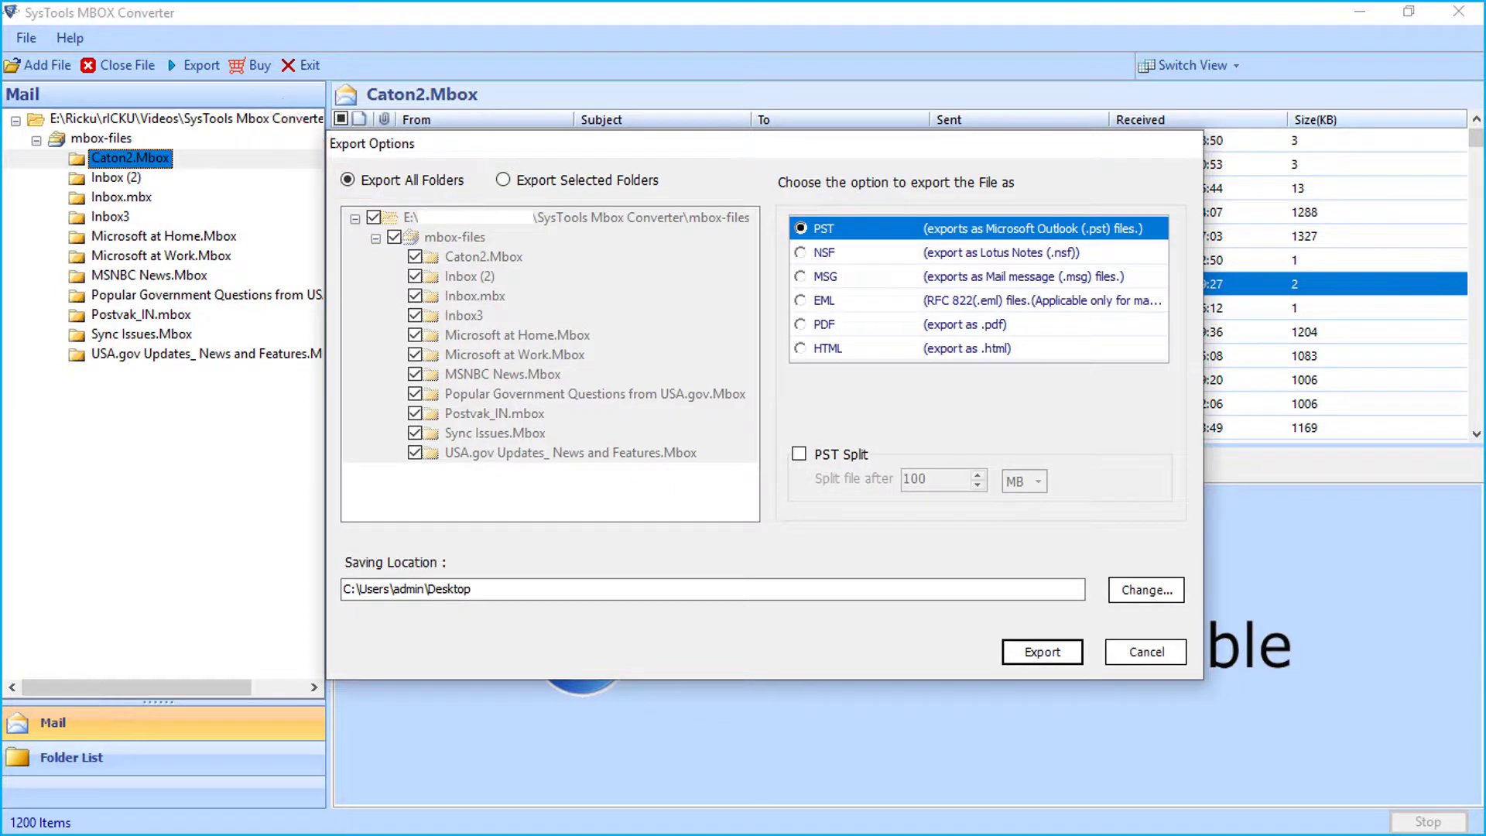
Step: Switch to Export Selected Folders and tick Caton2.Mbox, Inbox (2), Inbox.mbx, Inbox3 and the remaining mailboxes
key(Right)
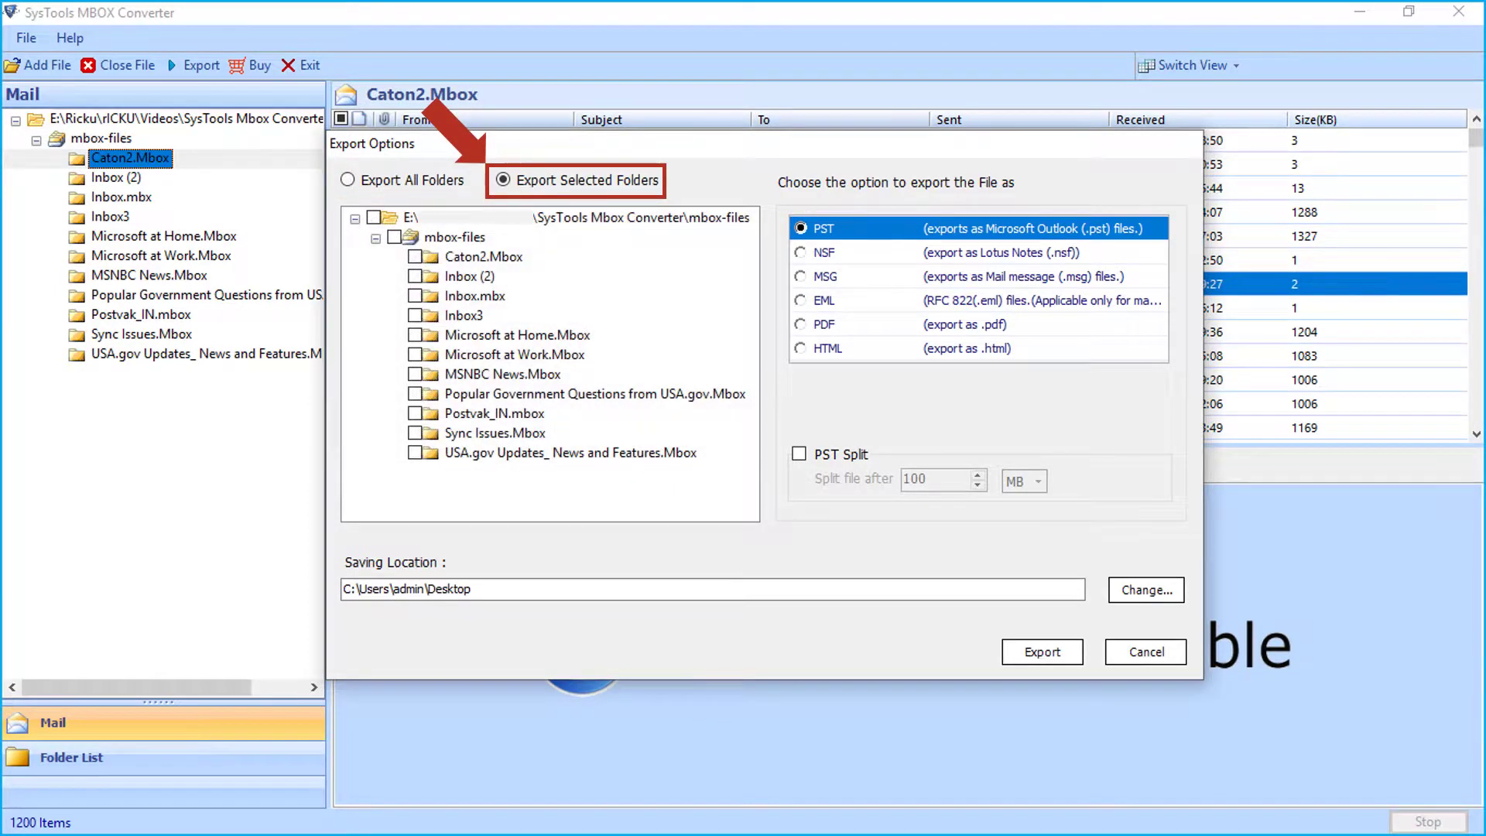
key(space)
key(Down)
key(space)
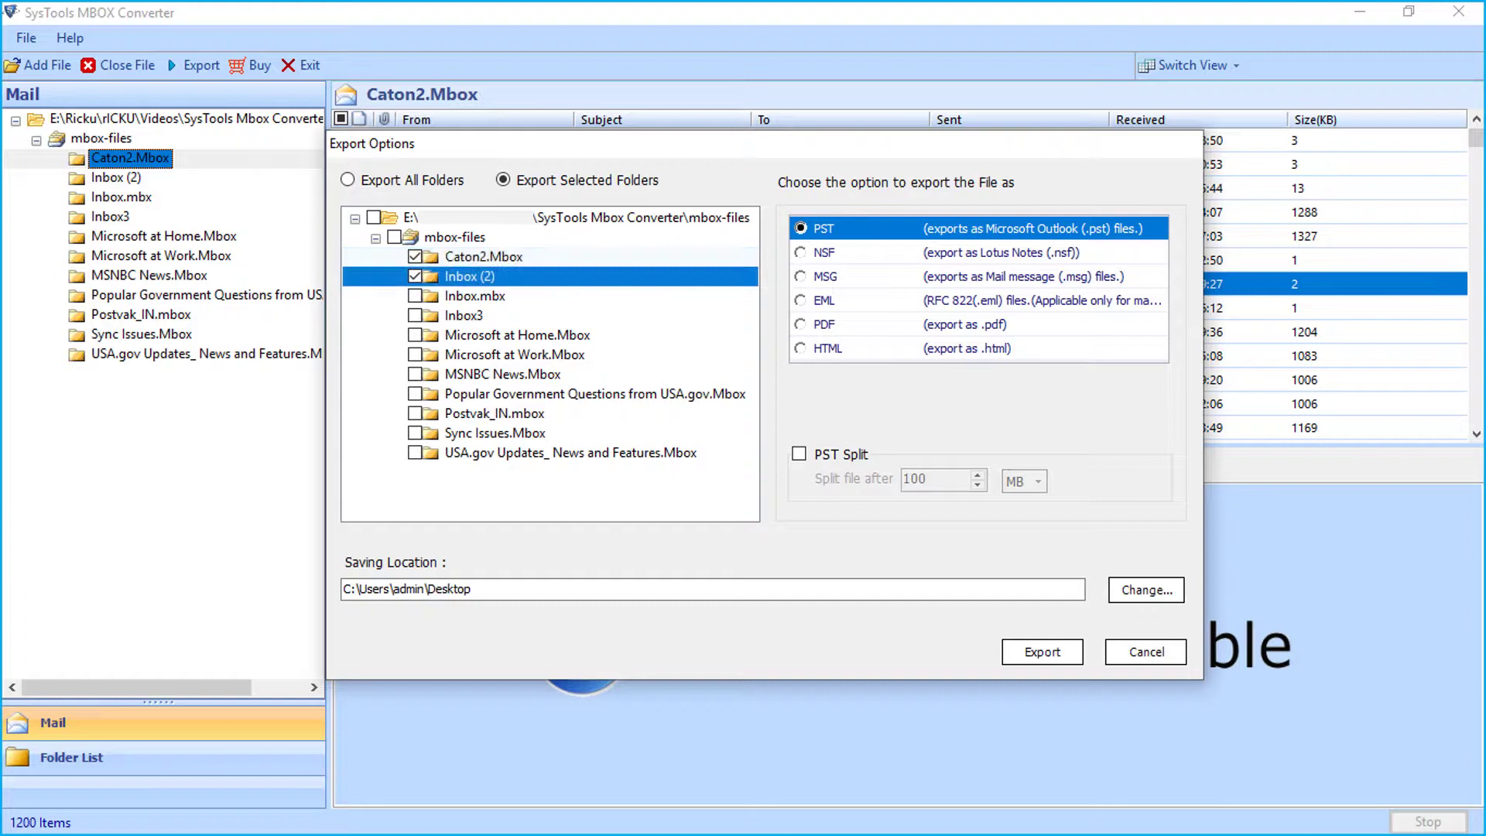
key(Down)
key(space)
key(Down)
key(space)
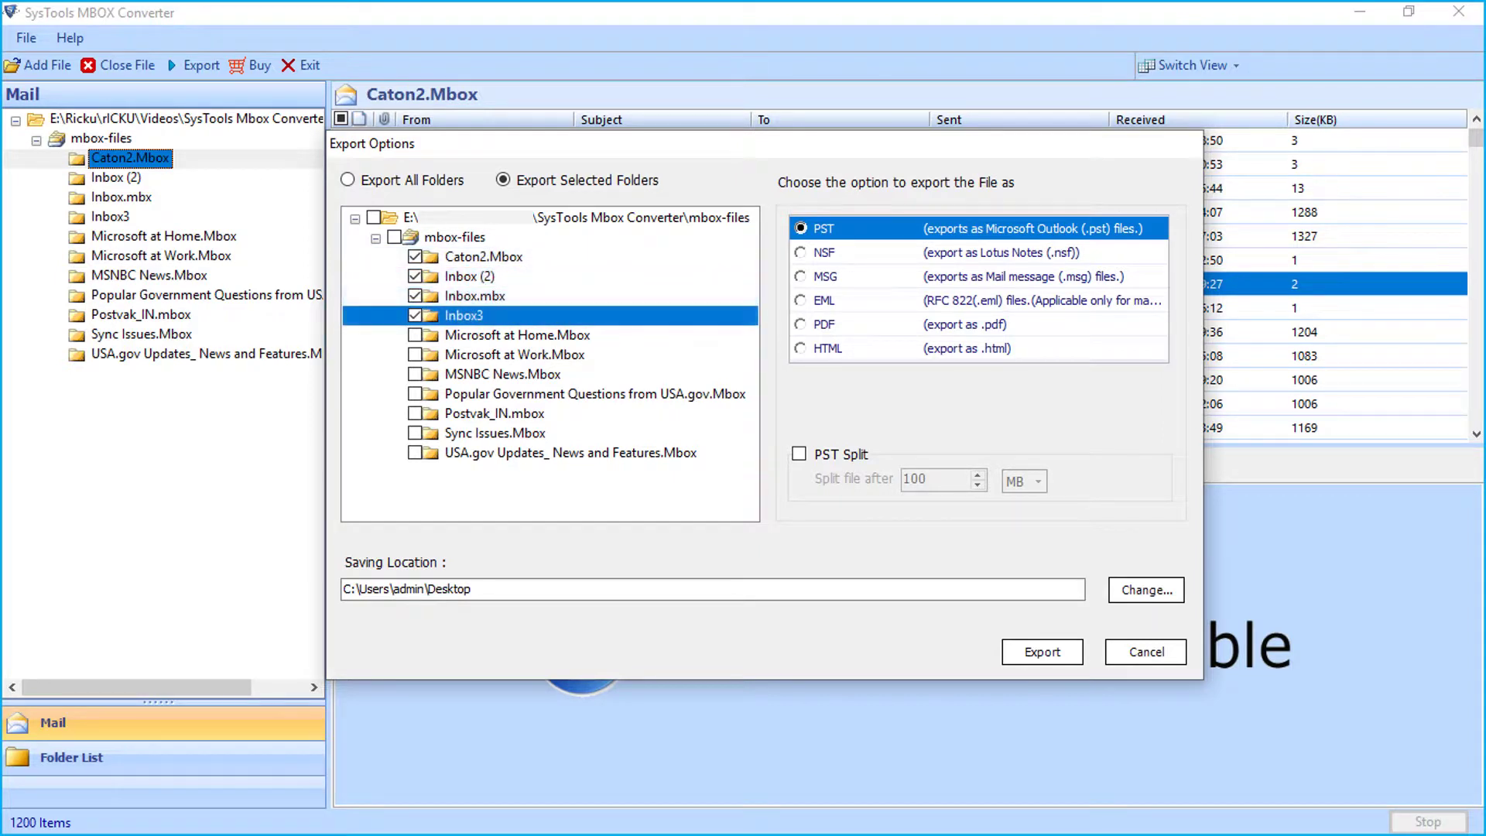
key(Down)
key(space)
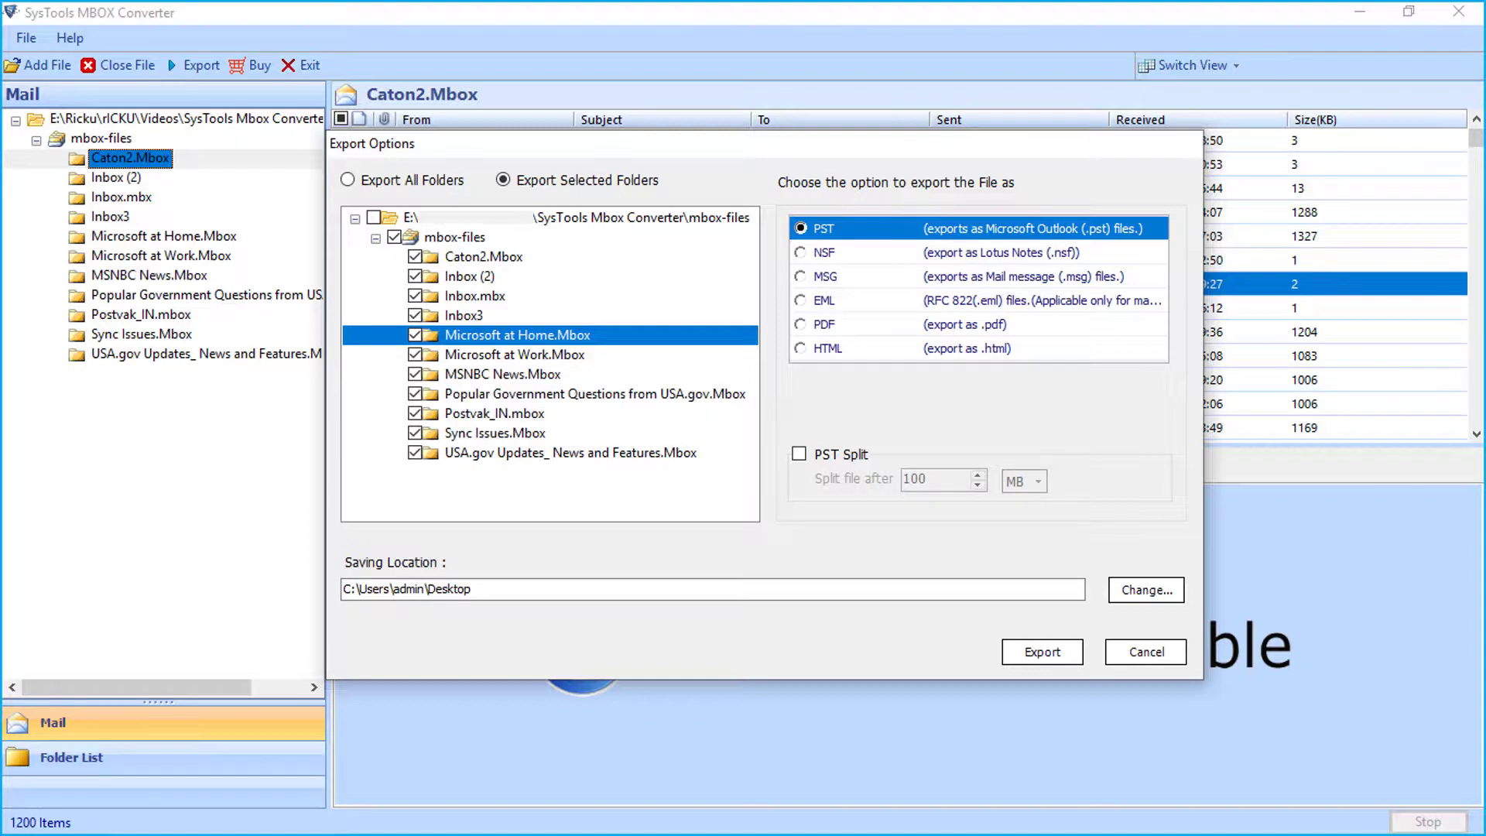
Step: Change the export format from PST to PDF
key(Tab)
key(Down)
key(Tab)
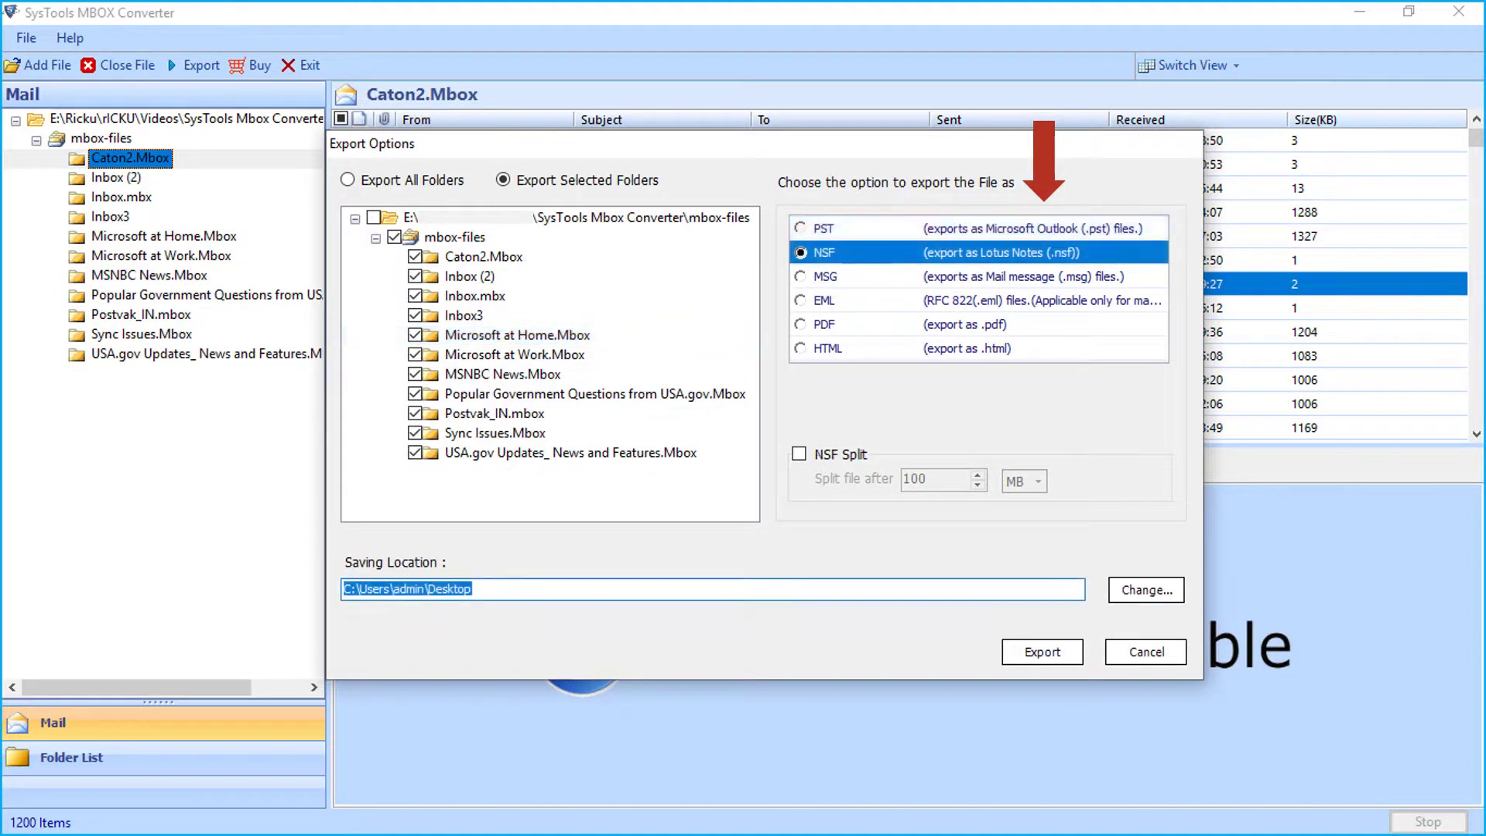
key(Down)
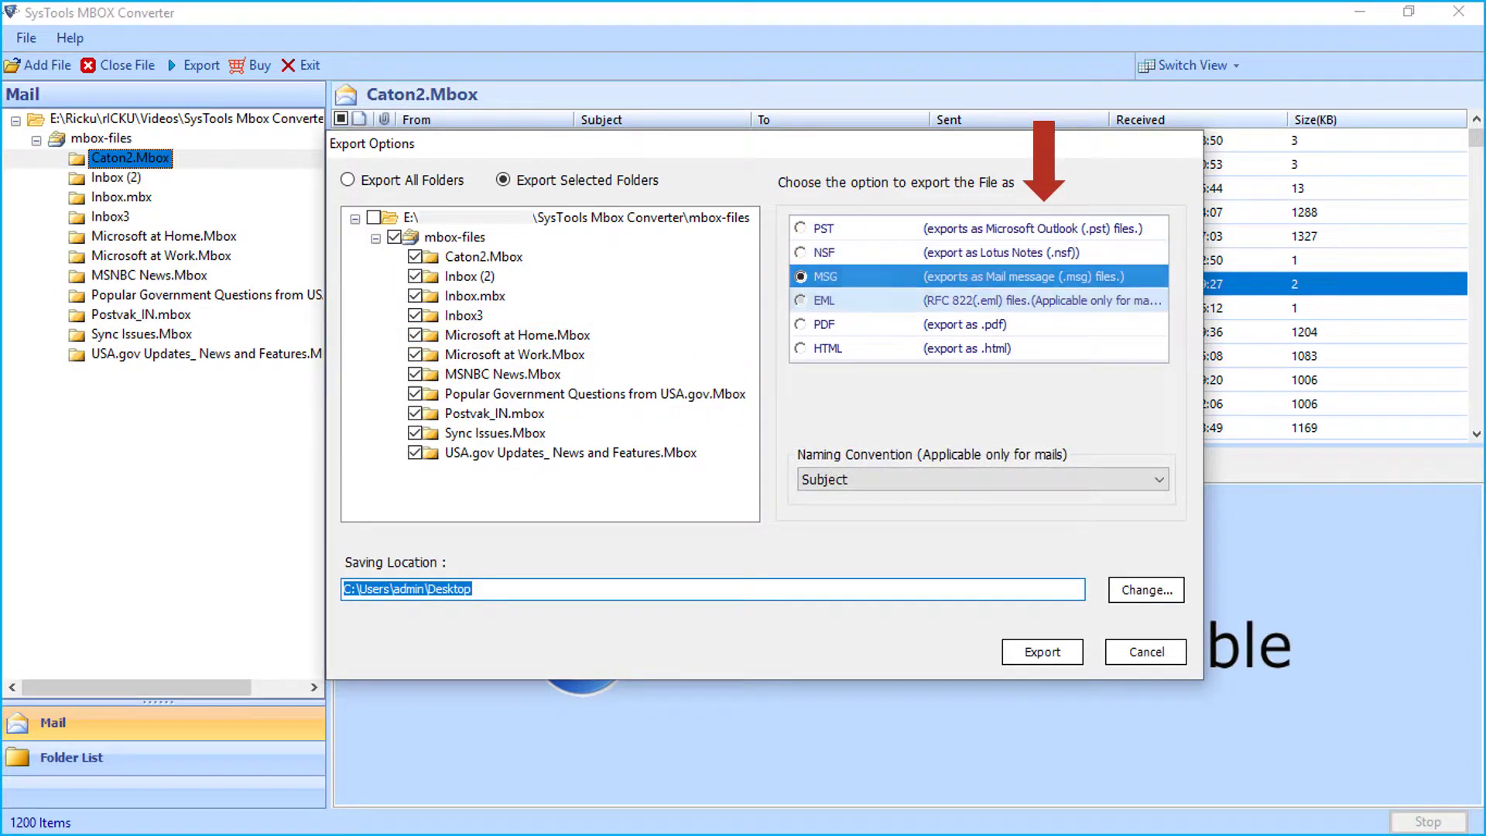
key(Down)
key(Down)
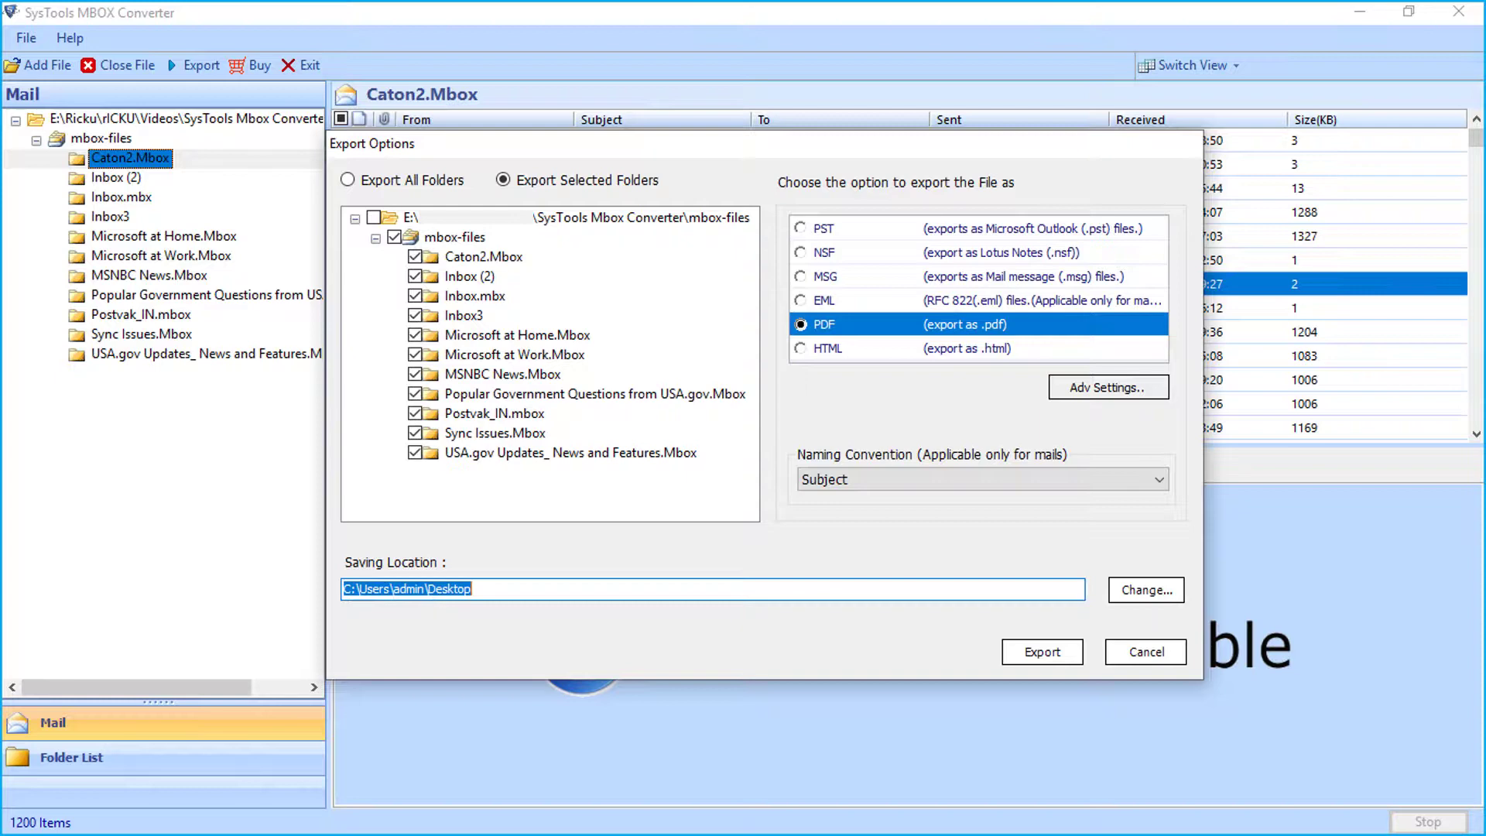
Step: Set the advanced PDF page orientation to Portrait, keeping Letter as the paper size
key(Return)
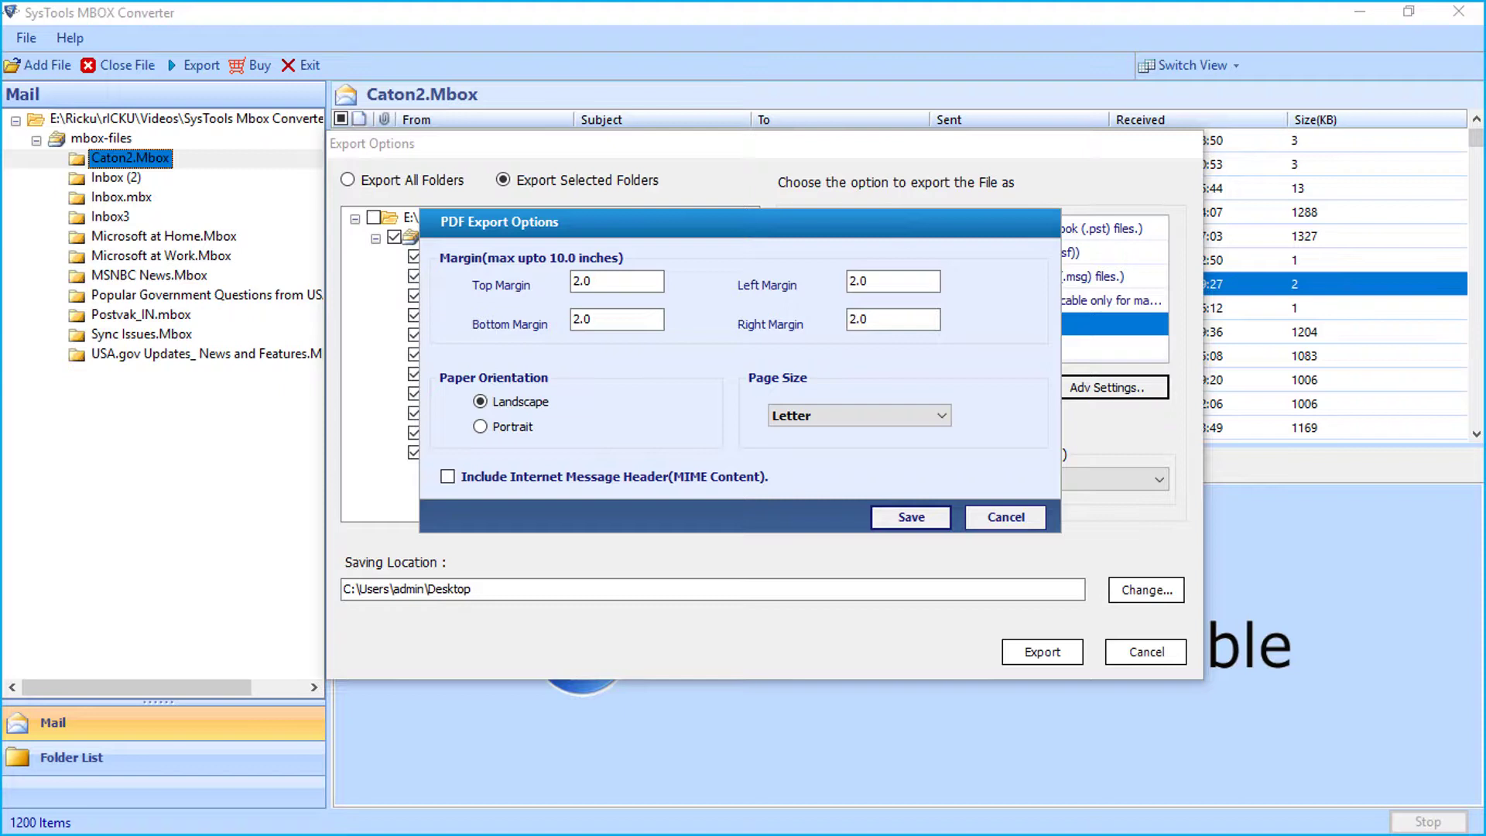
click(480, 427)
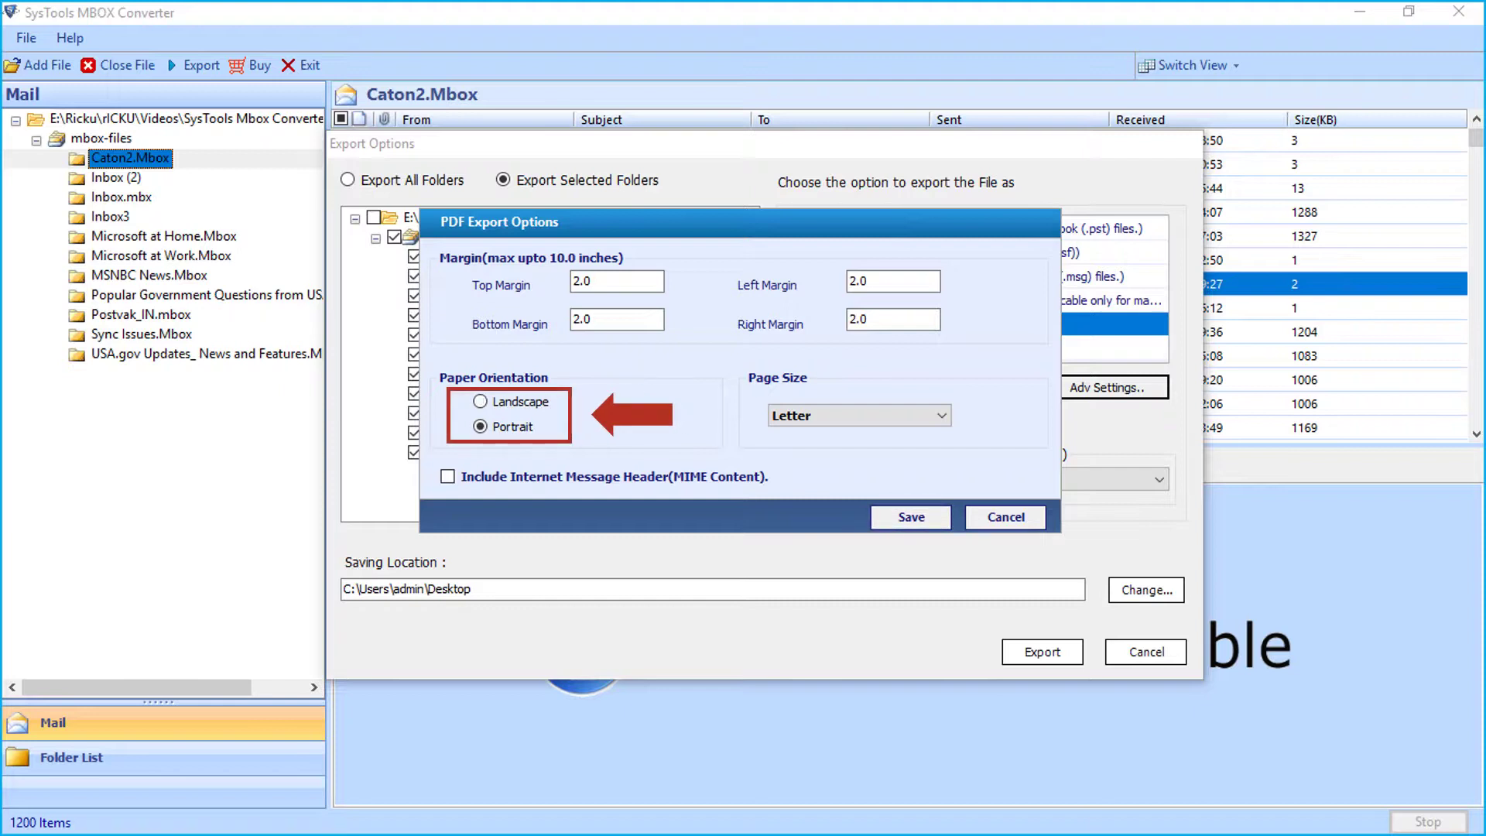
click(859, 416)
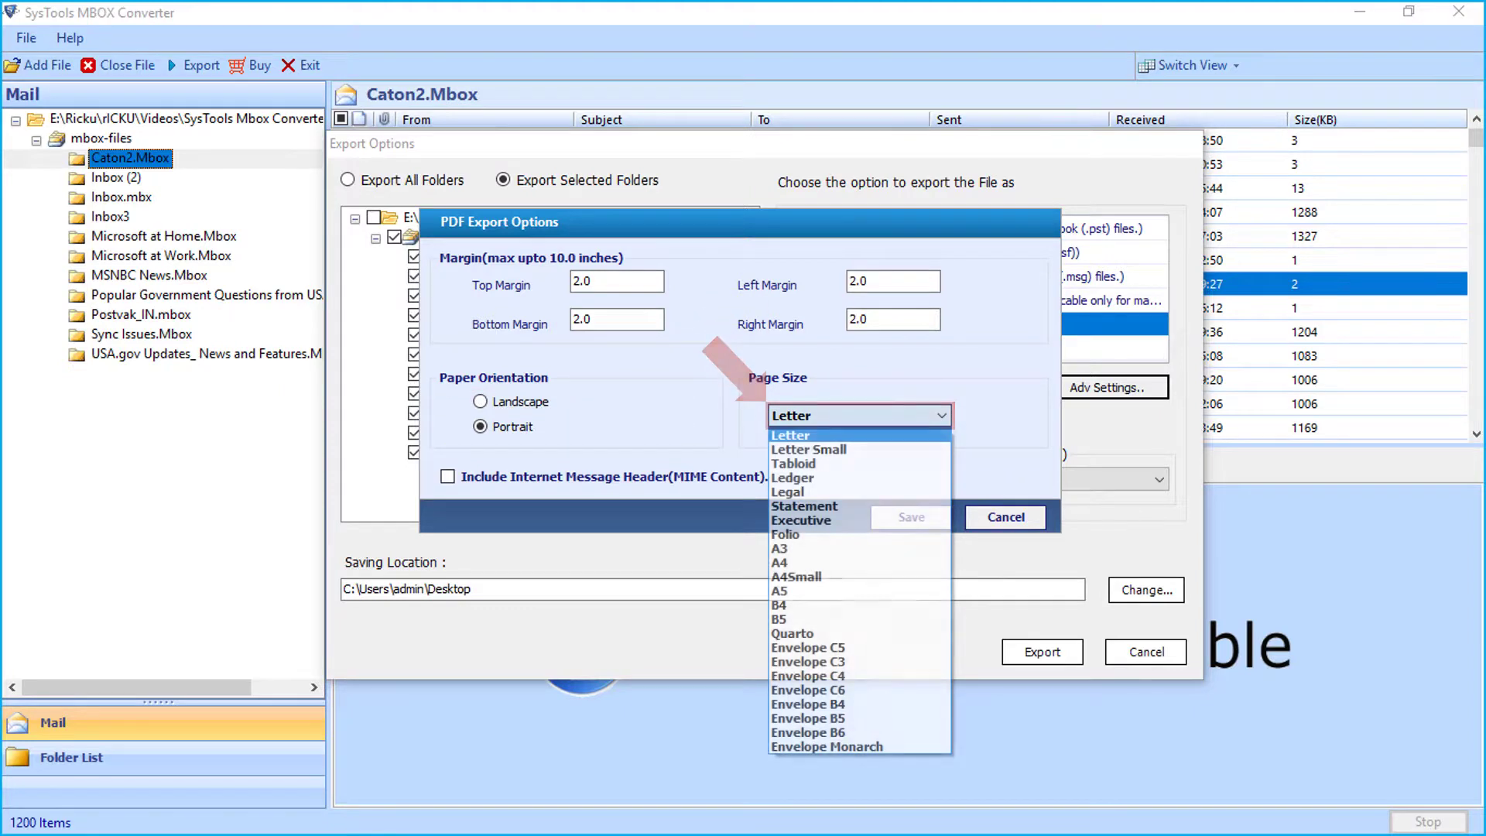
key(Escape)
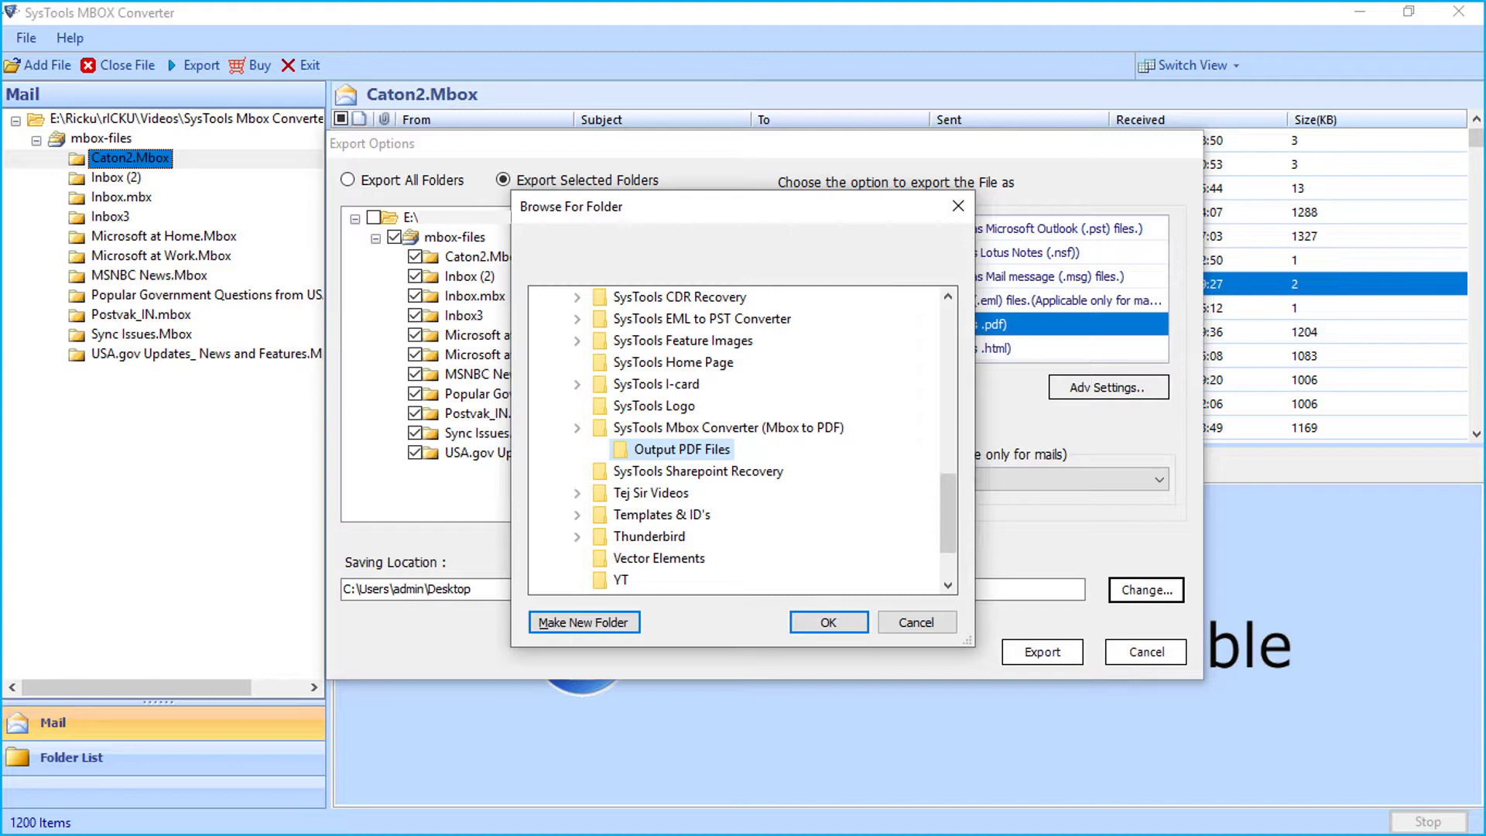
Step: Confirm Output PDF Files as destination, run the PDF export, and dismiss the success message
key(Return)
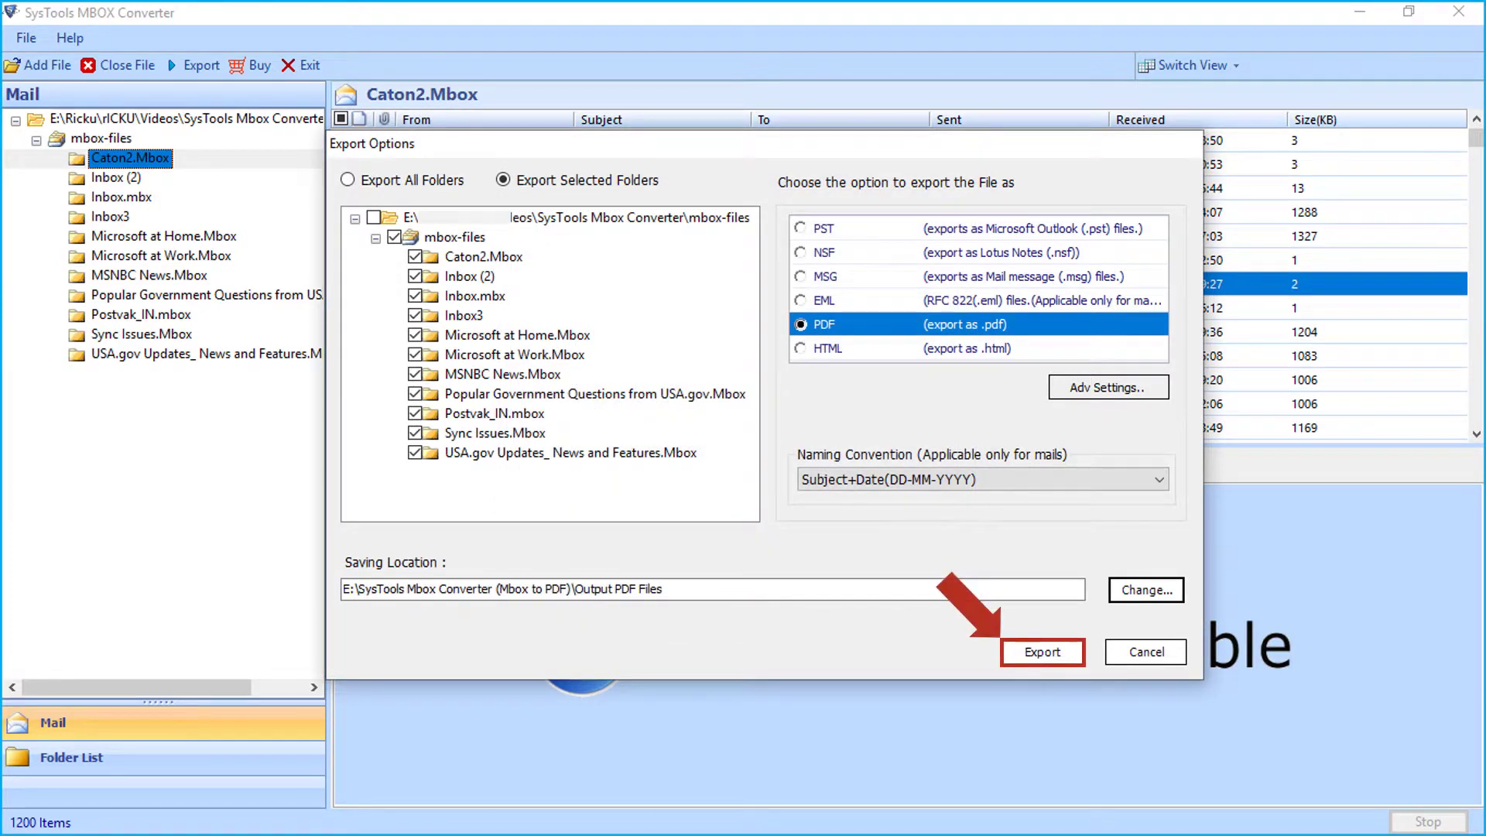
key(Return)
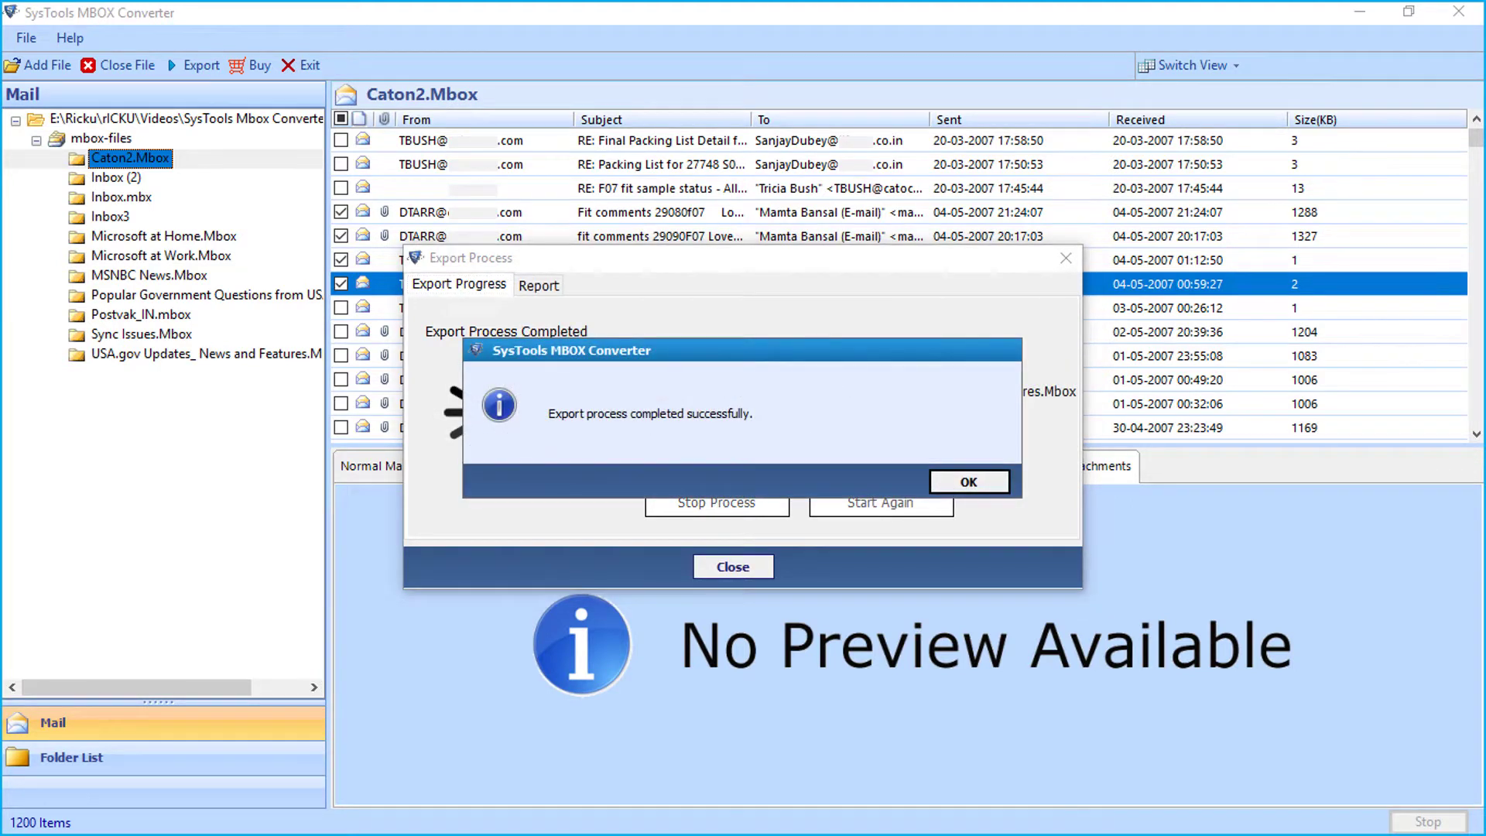
key(Return)
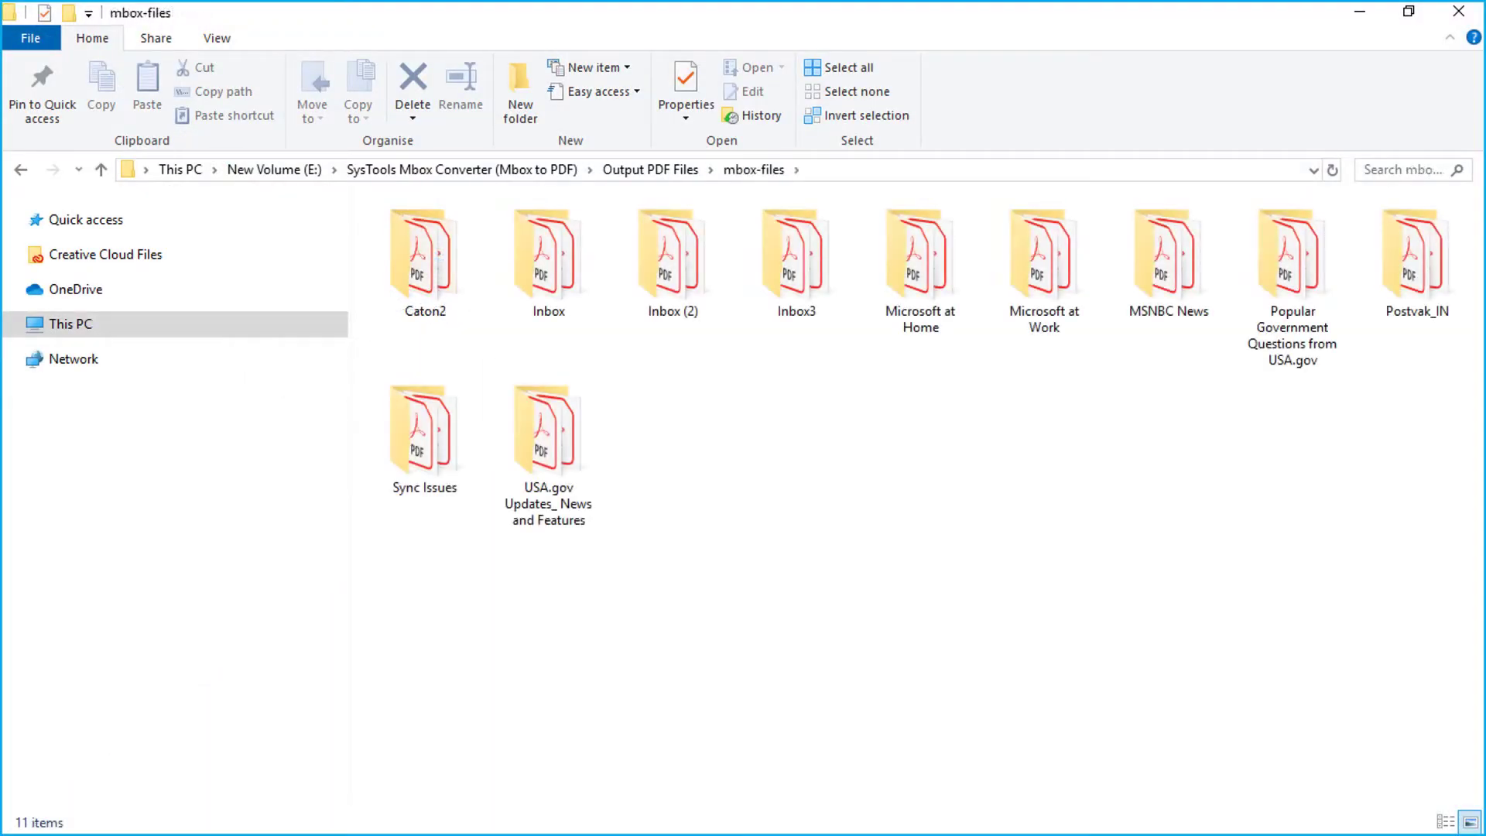
Step: Open the Caton2 output folder and its SysTools_17360F07 re-send_1_5_2007.pdf file
key(Down)
key(Return)
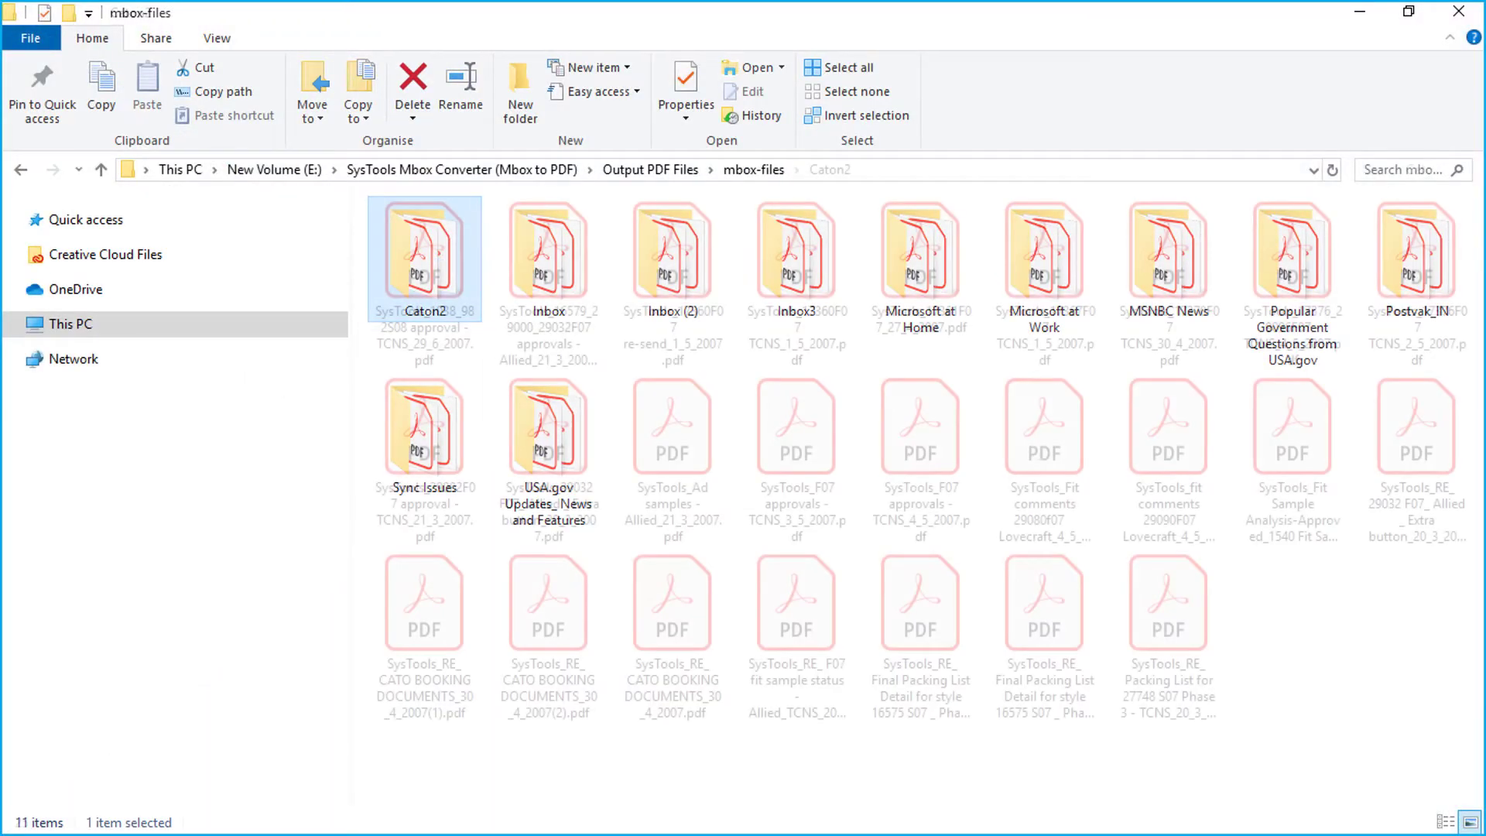
key(Right)
key(Right)
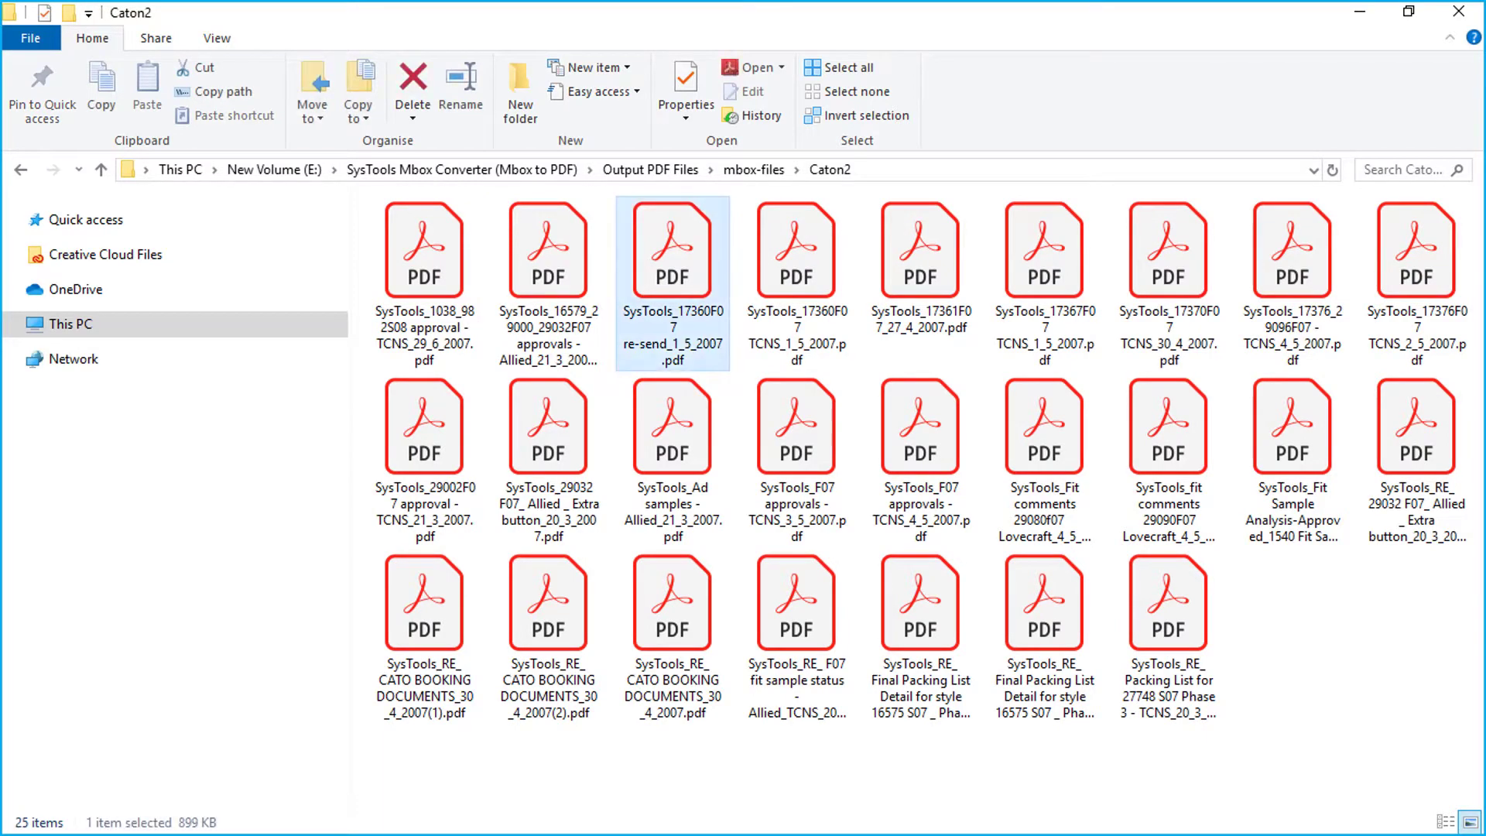
key(Return)
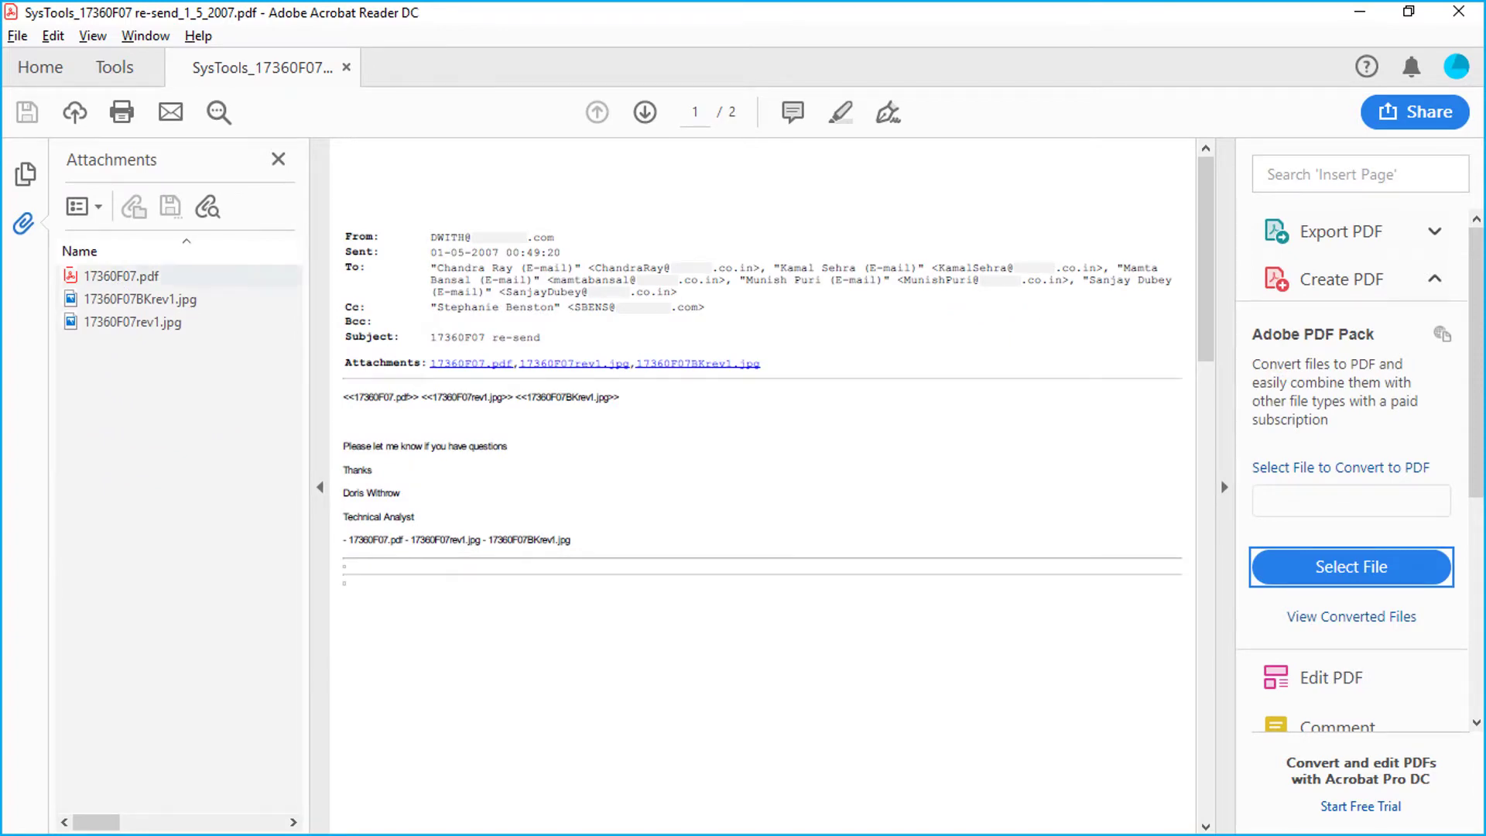
Step: Open the embedded 17360F07.pdf attachment in a new Acrobat tab
double_click(122, 275)
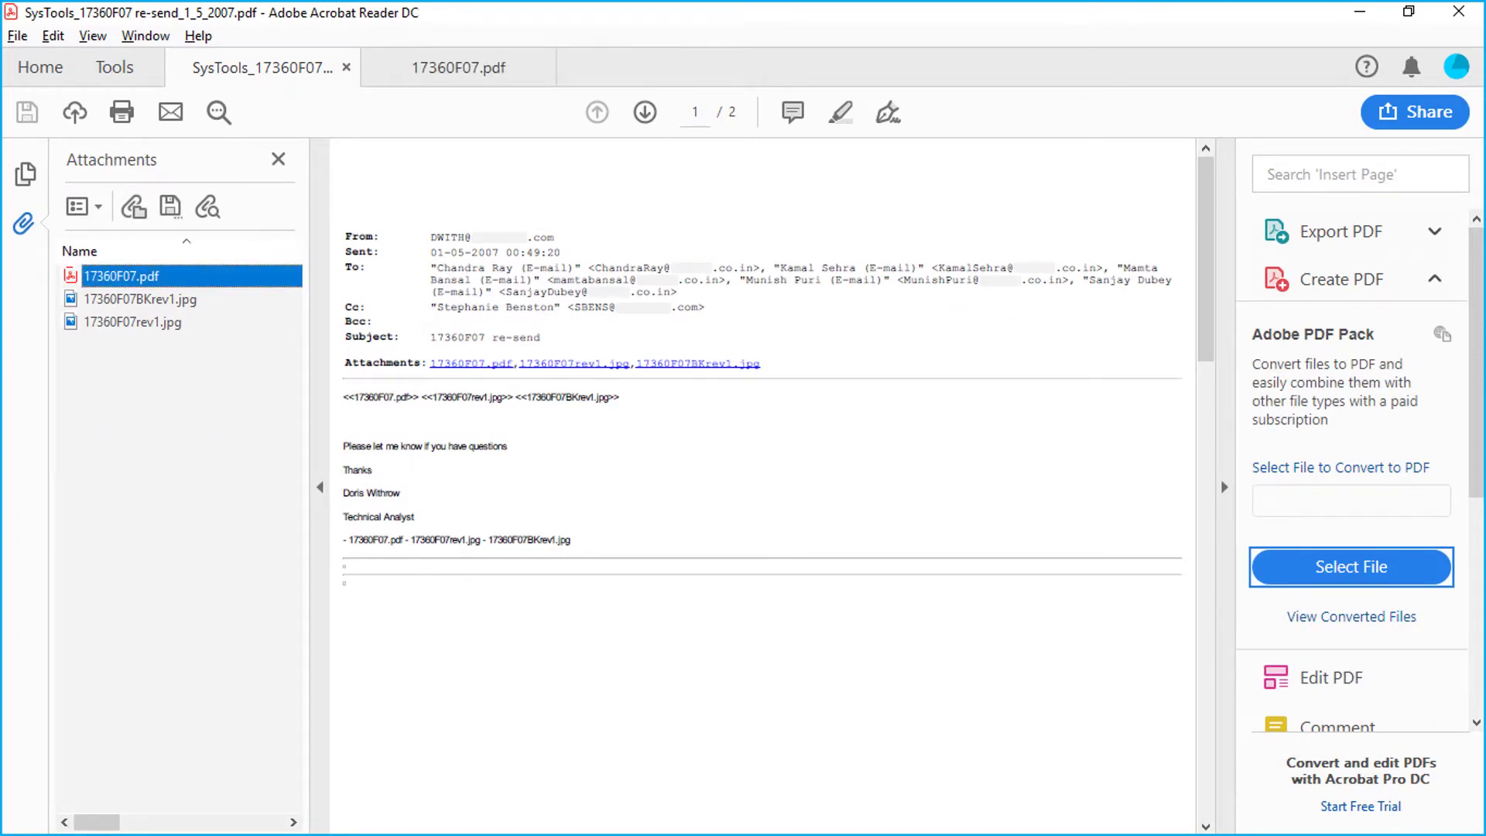